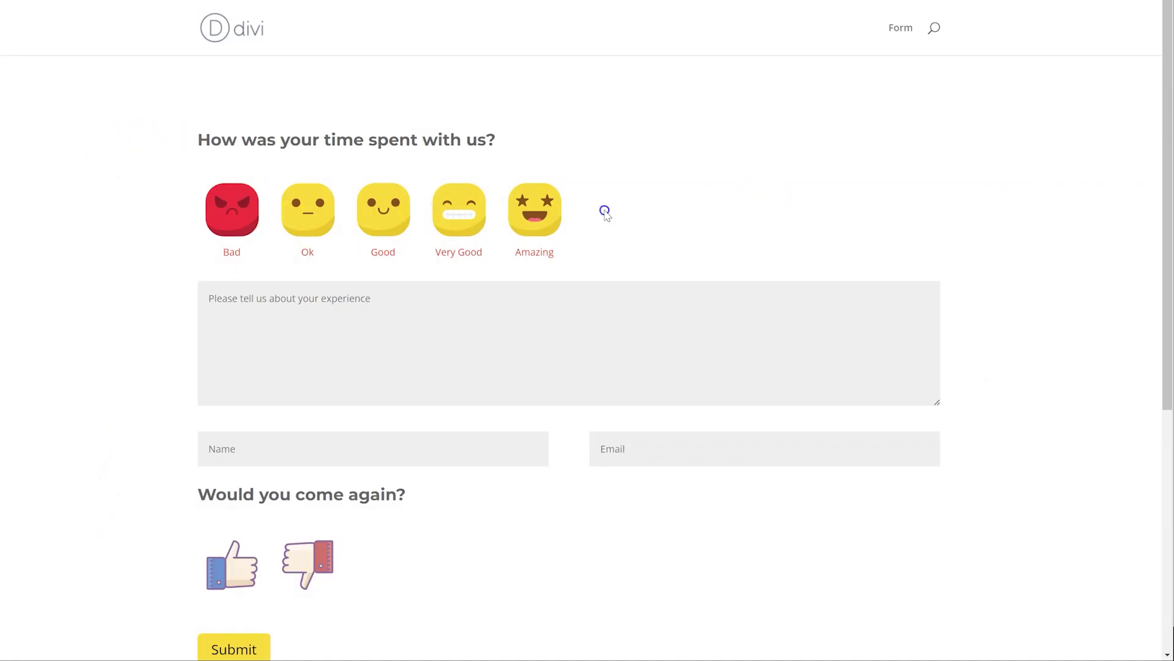
- On the live survey, rate the stay Ok then Amazing, and toggle the come-again answer thumbs-down, up, down
left_click(321, 244)
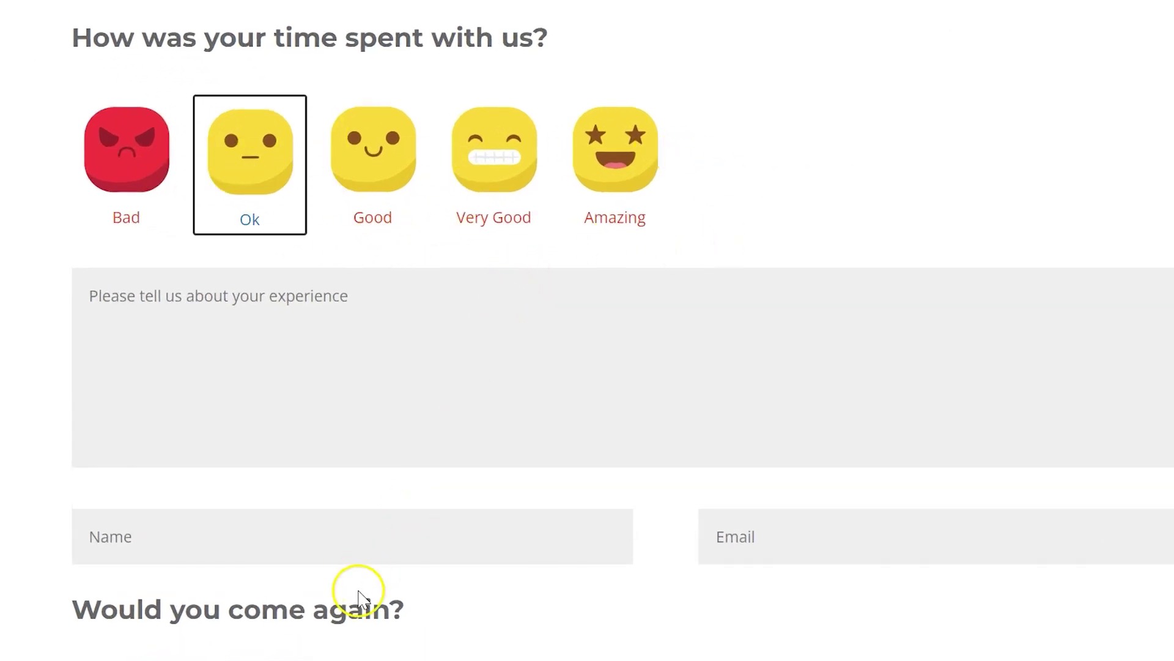
left_click(627, 220)
scroll(581, 487, "down", 4)
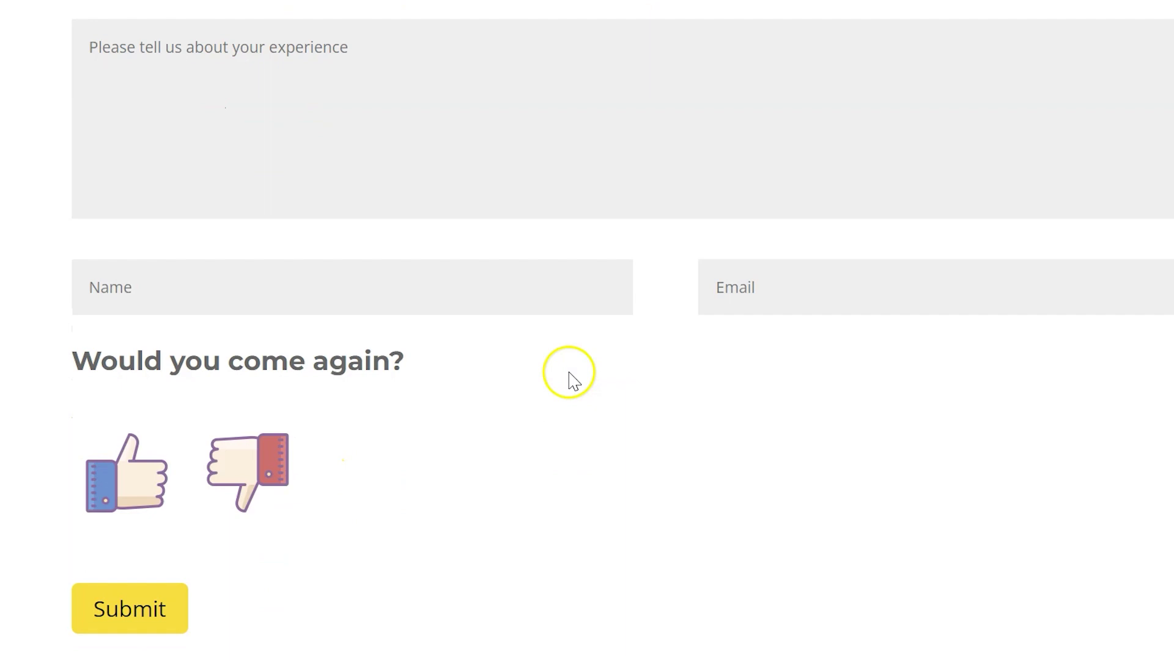
left_click(222, 462)
left_click(147, 483)
left_click(271, 452)
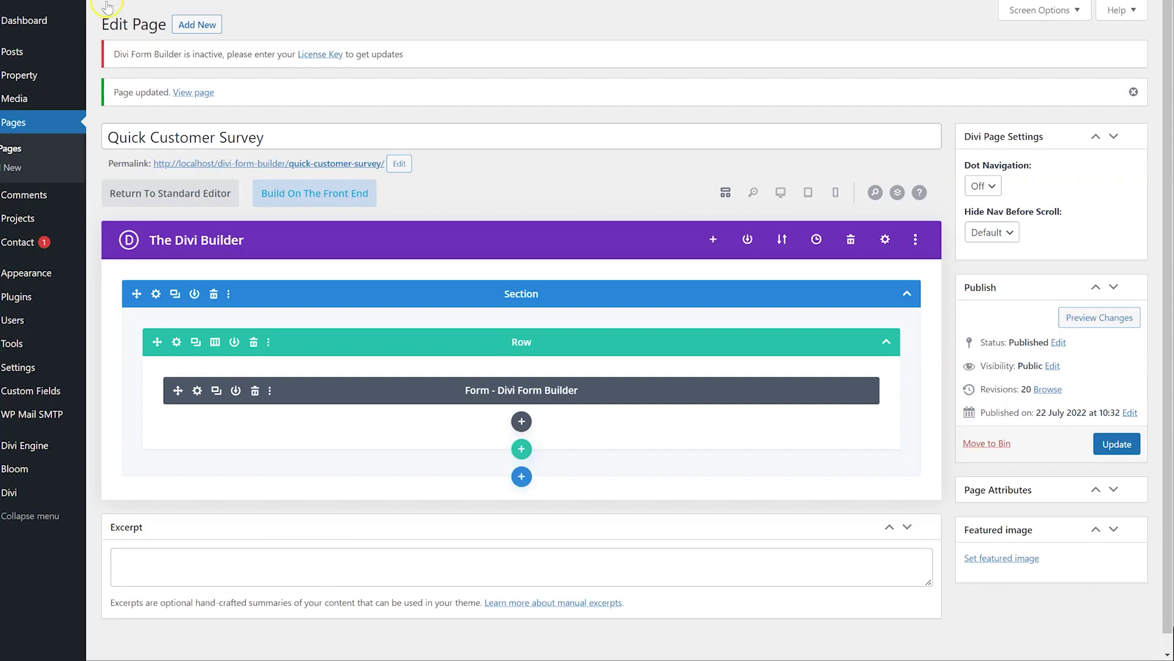
- Switch the builder to Desktop View and open the Form module's settings
left_click(780, 192)
mouse_move(502, 274)
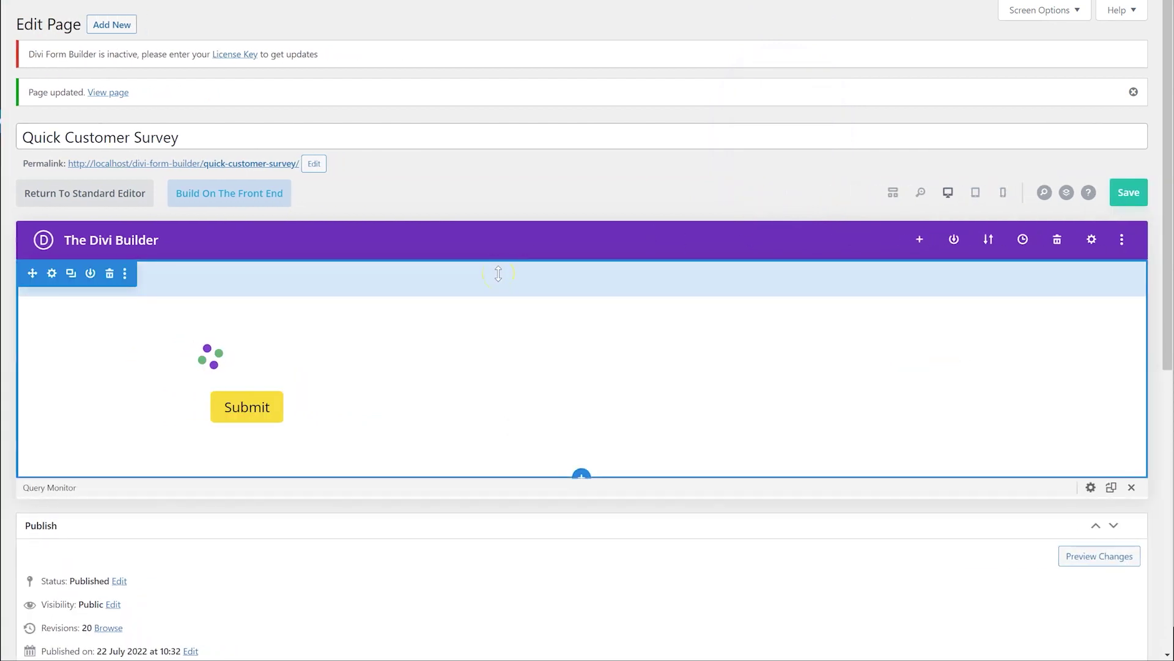
scroll(550, 407, "down", 5)
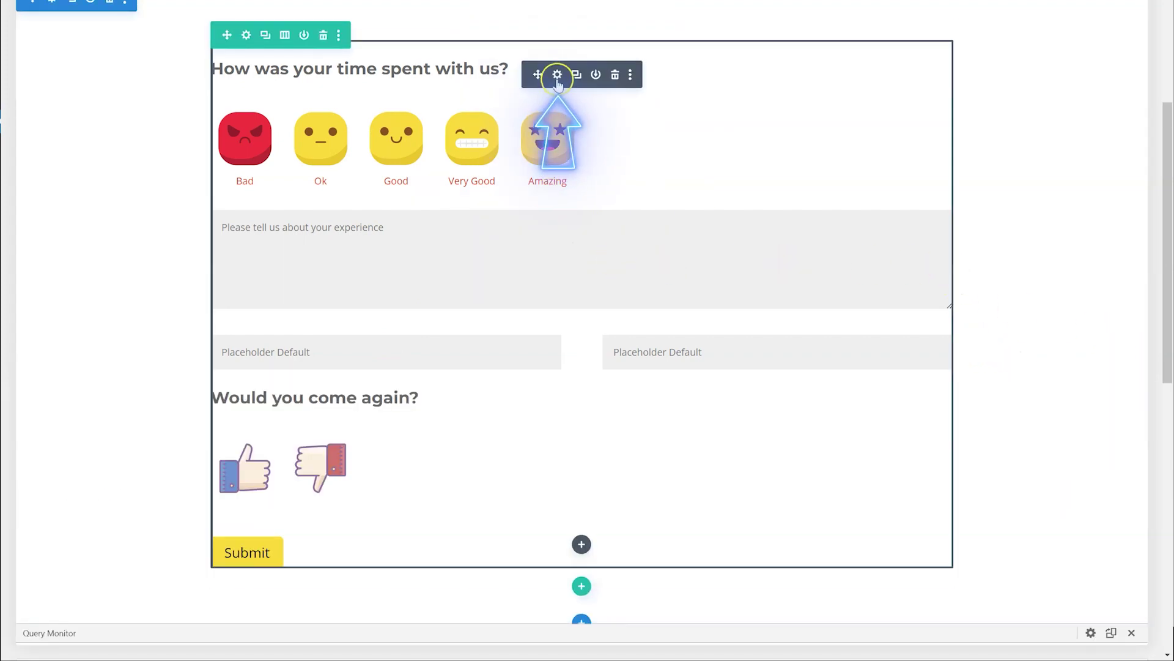
left_click(556, 76)
- Add a new form field titled 'New Radio Image' with type Radio Buttons
left_click(1017, 415)
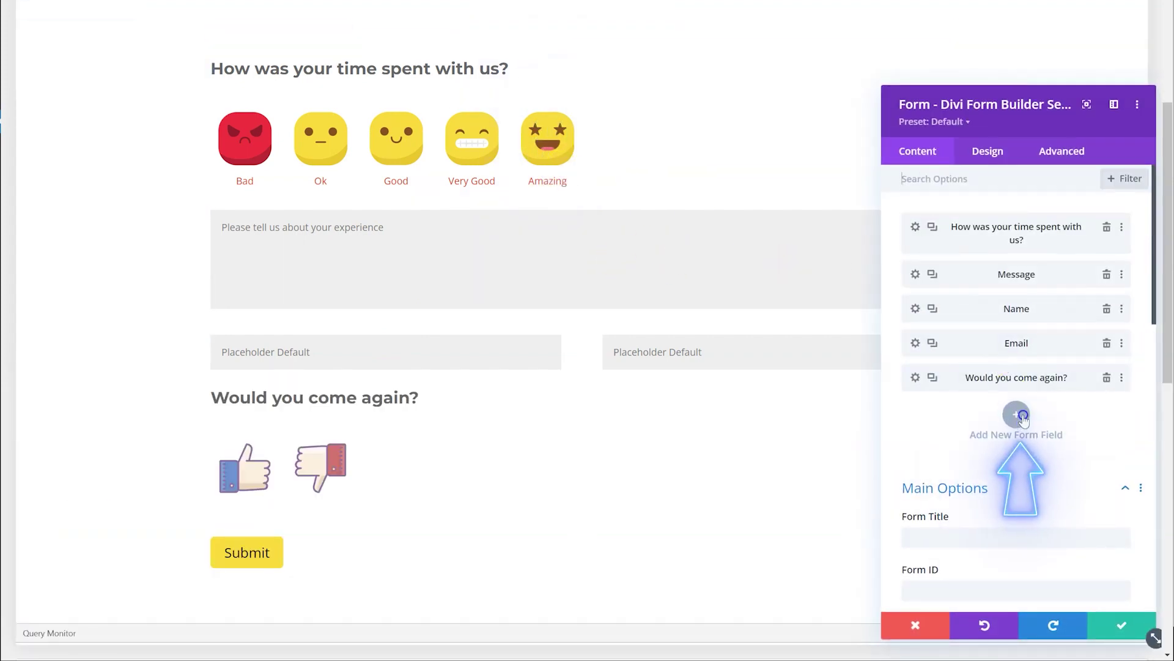
left_click(954, 257)
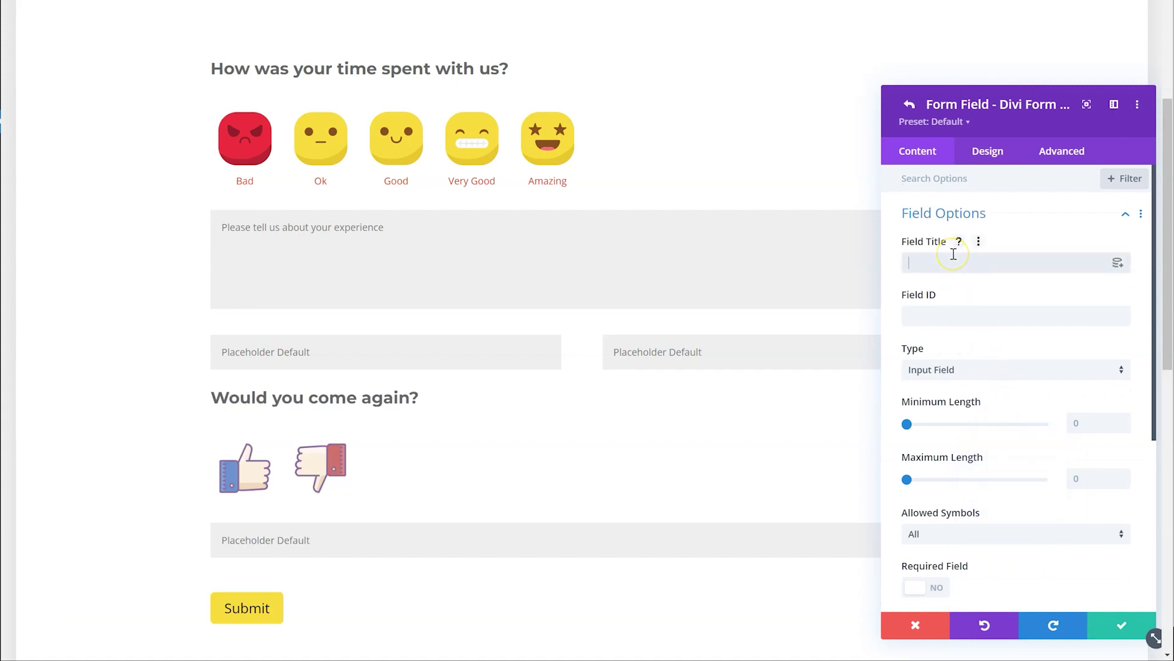
type("New Radio")
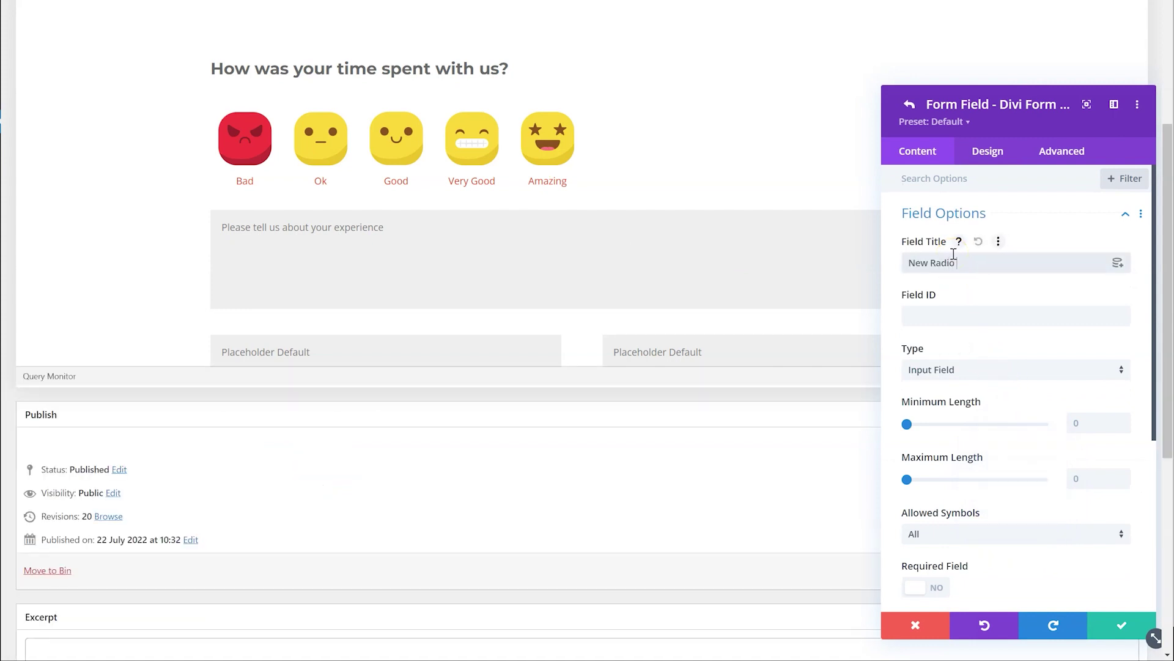
type(" Image")
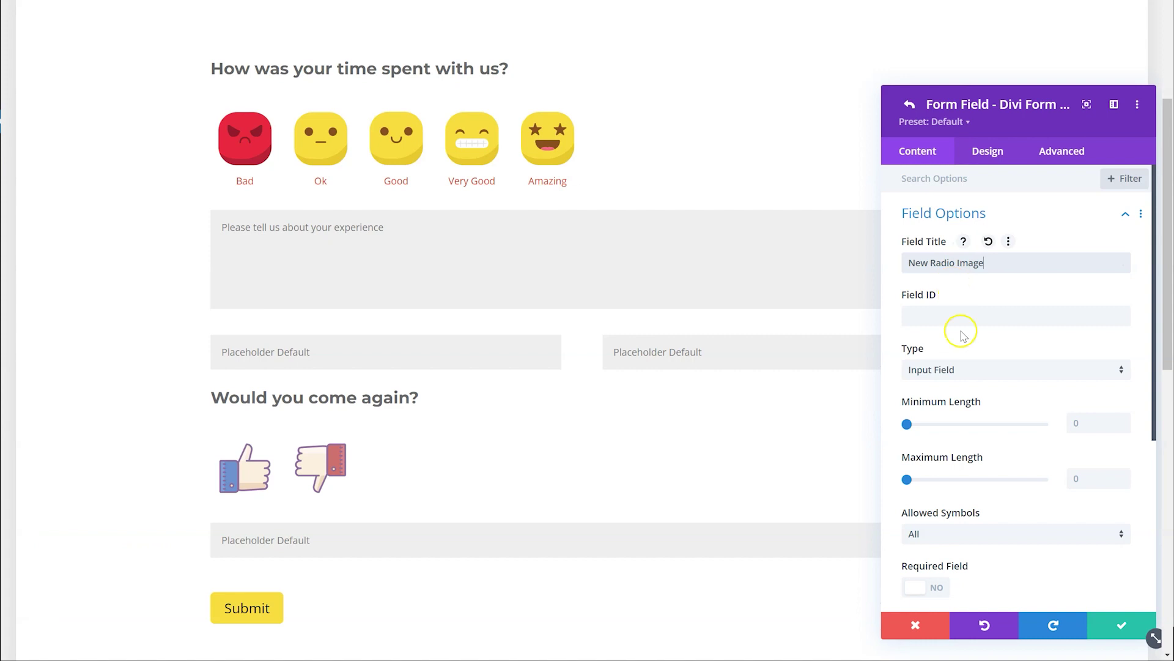
left_click(961, 370)
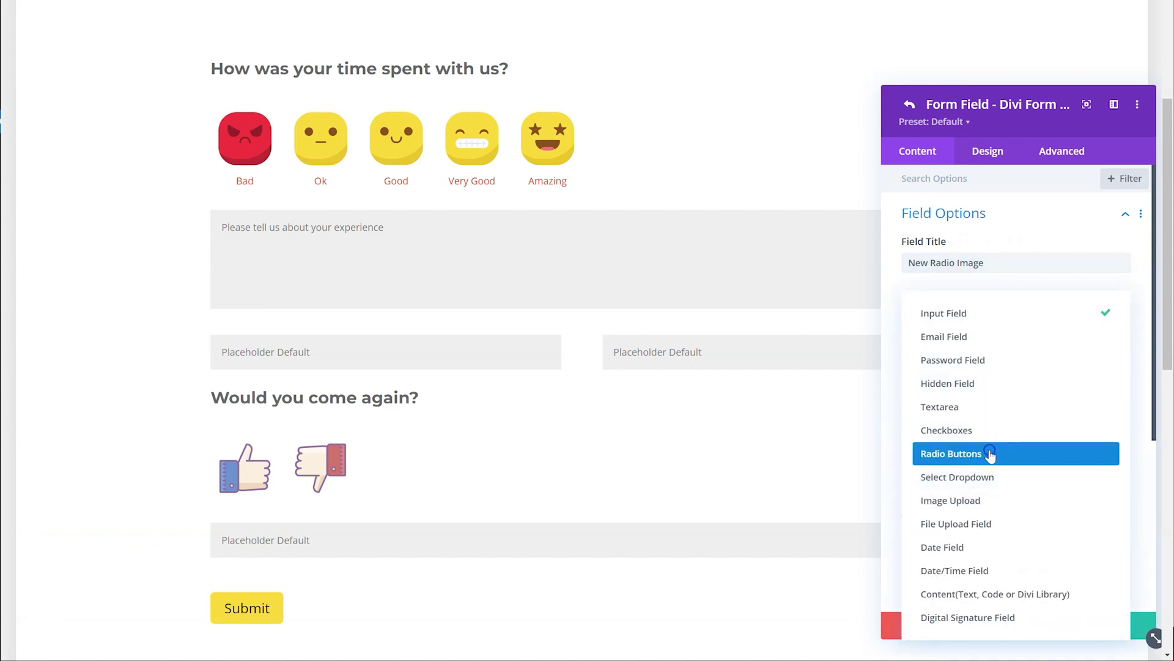
left_click(990, 454)
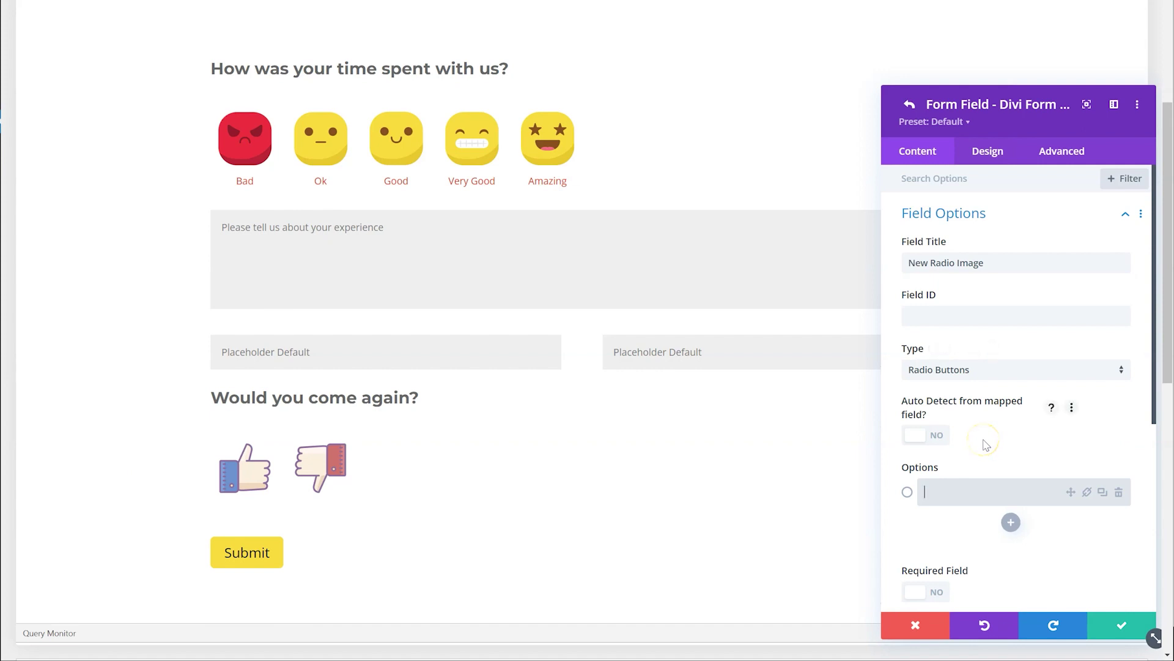
- Enter the radio options Guitar, Sax and Keyboard
type("Guitar")
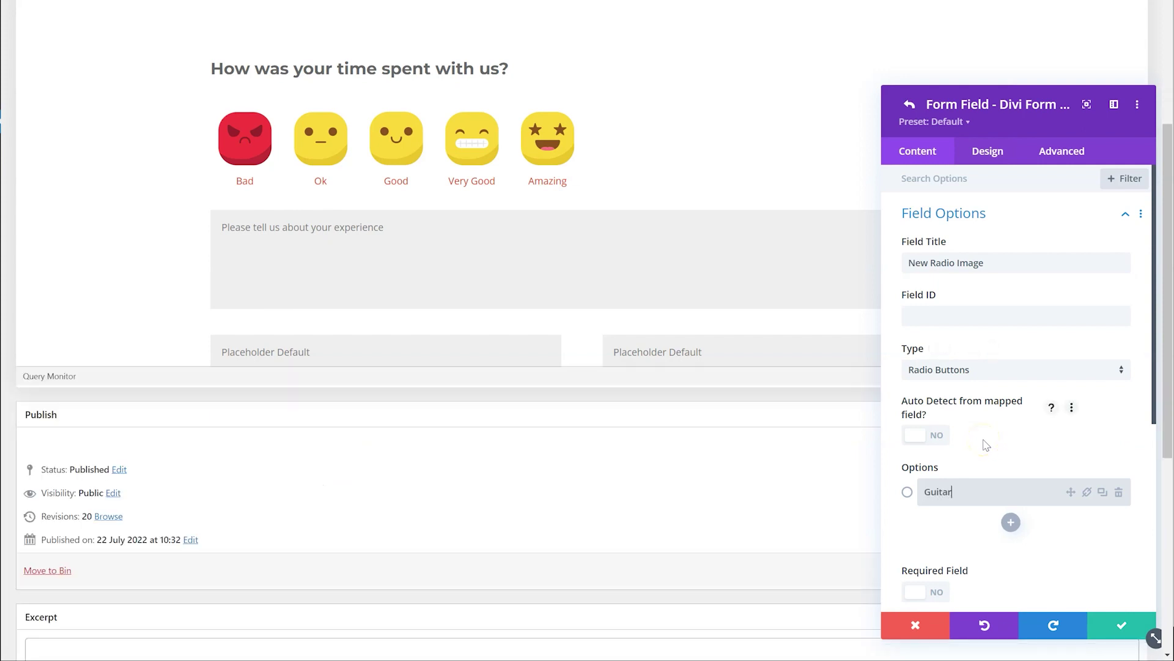
left_click(1010, 522)
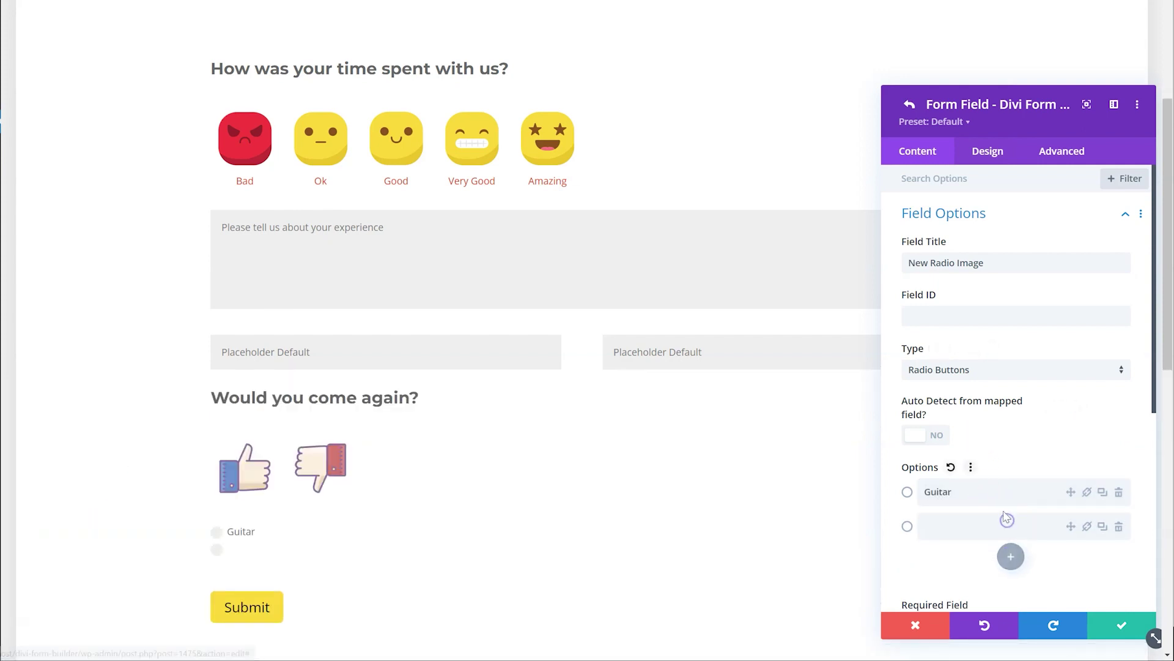
left_click(997, 520)
type("Sax")
left_click(992, 525)
left_click(1011, 555)
type("Key")
left_click(914, 471)
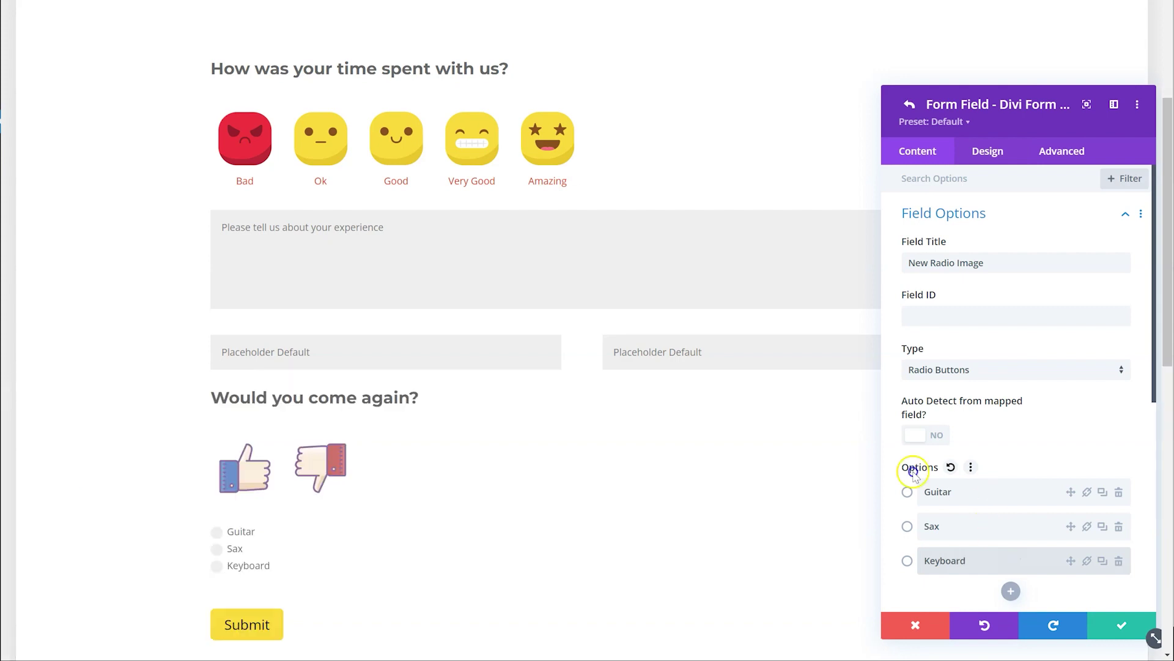
scroll(604, 406, "down", 3)
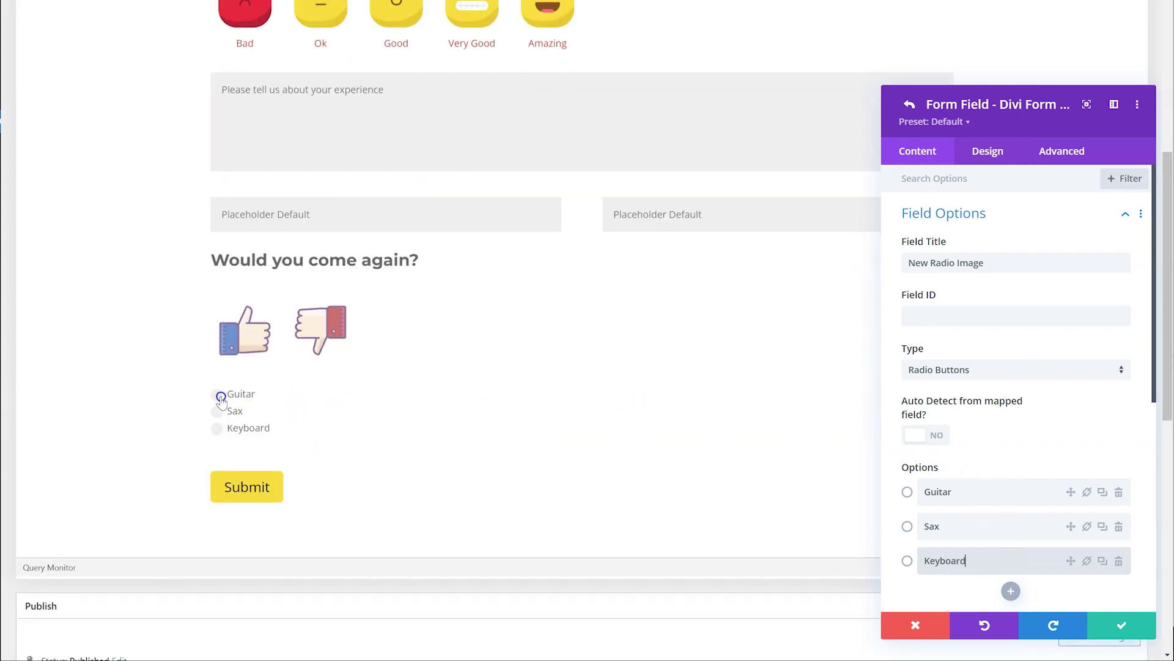
scroll(1031, 449, "down", 5)
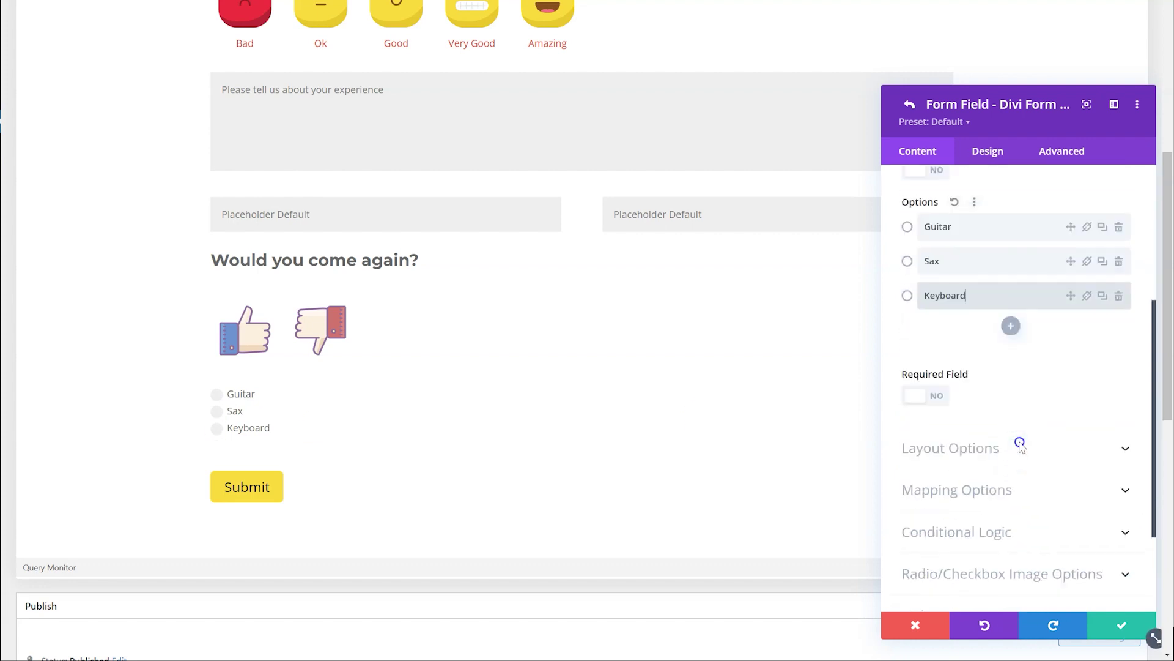
- In Layout Options, enable the options grid, try three then two columns, then enable 'Show Radio Options in one line'
left_click(954, 370)
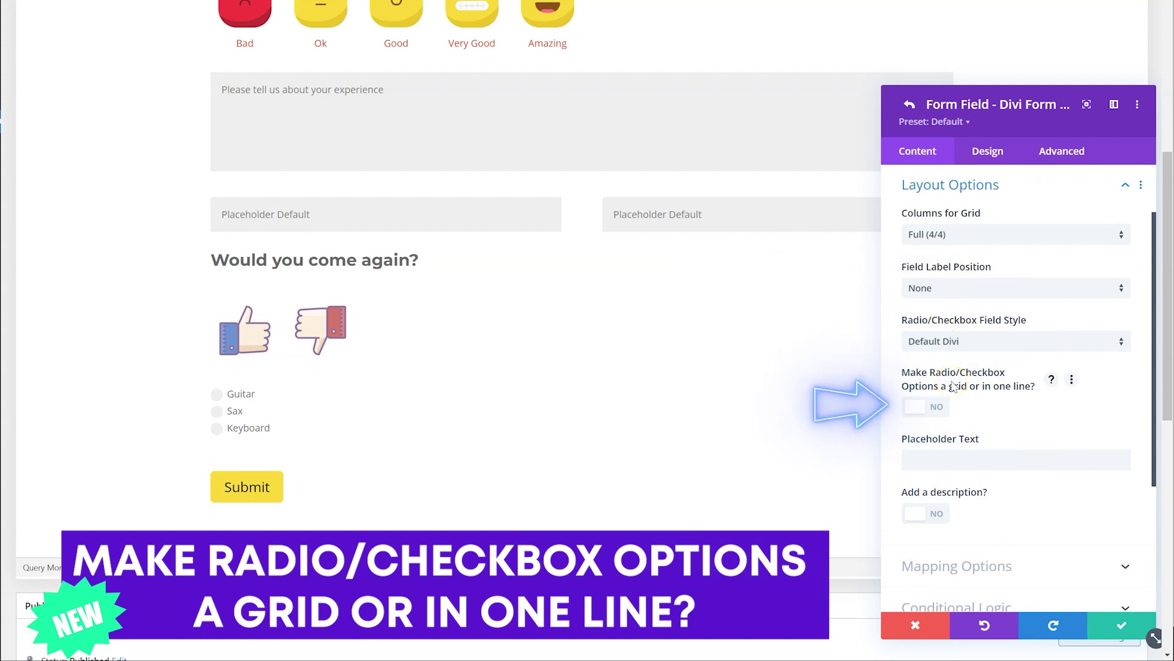
left_click(926, 407)
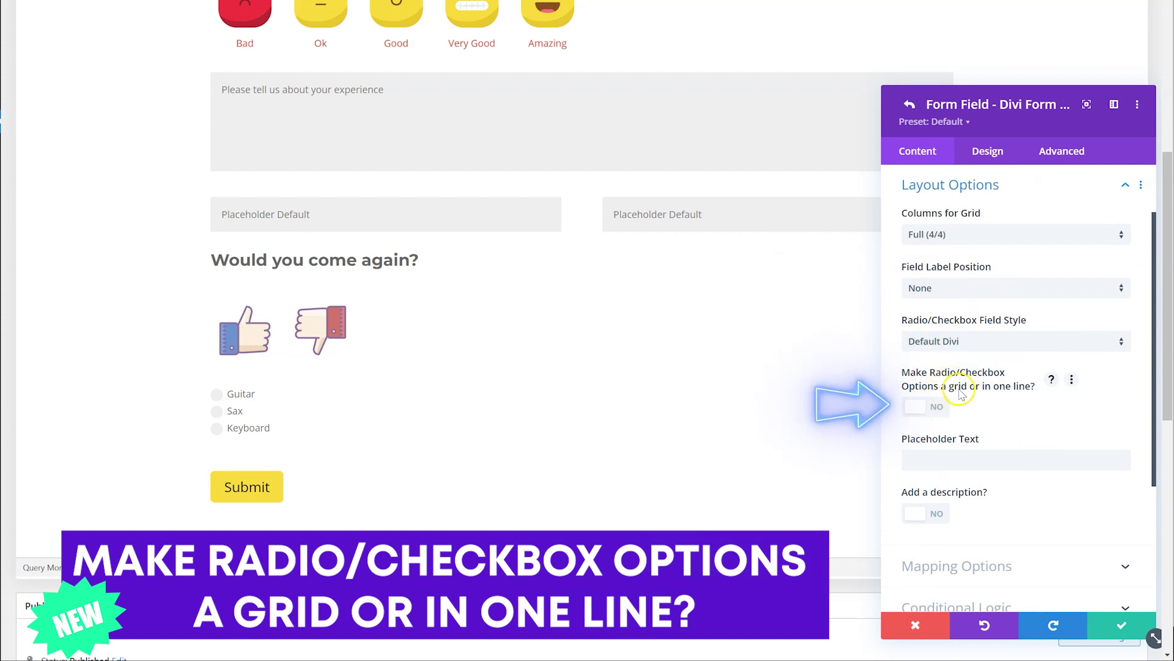
left_click(923, 410)
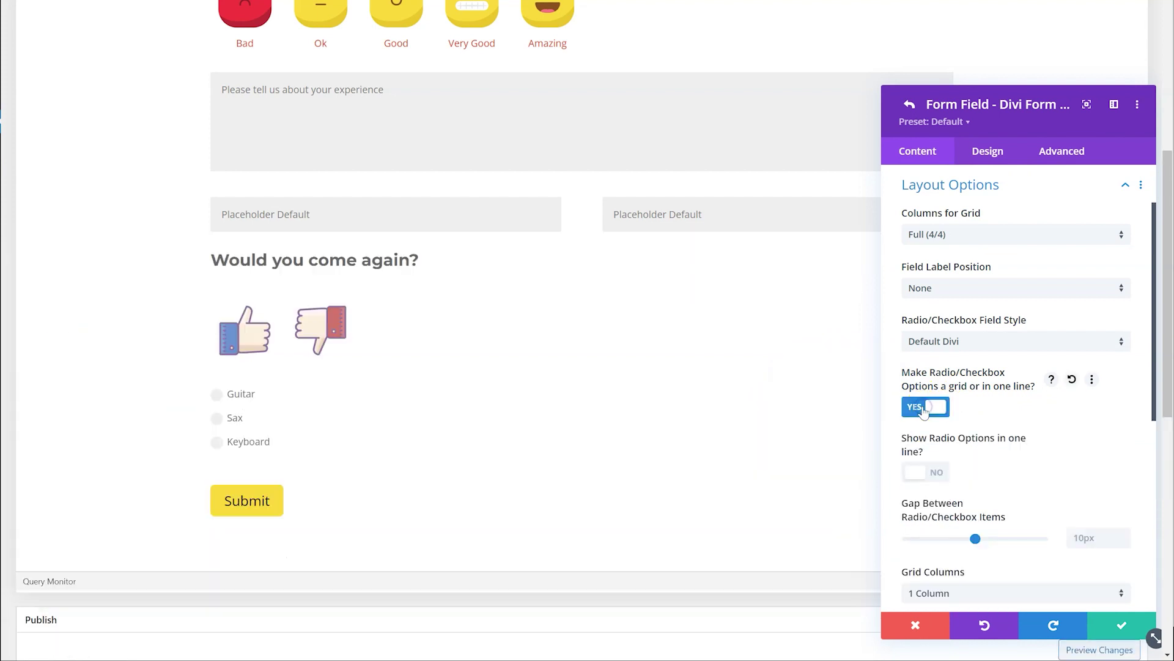
scroll(944, 539, "down", 1)
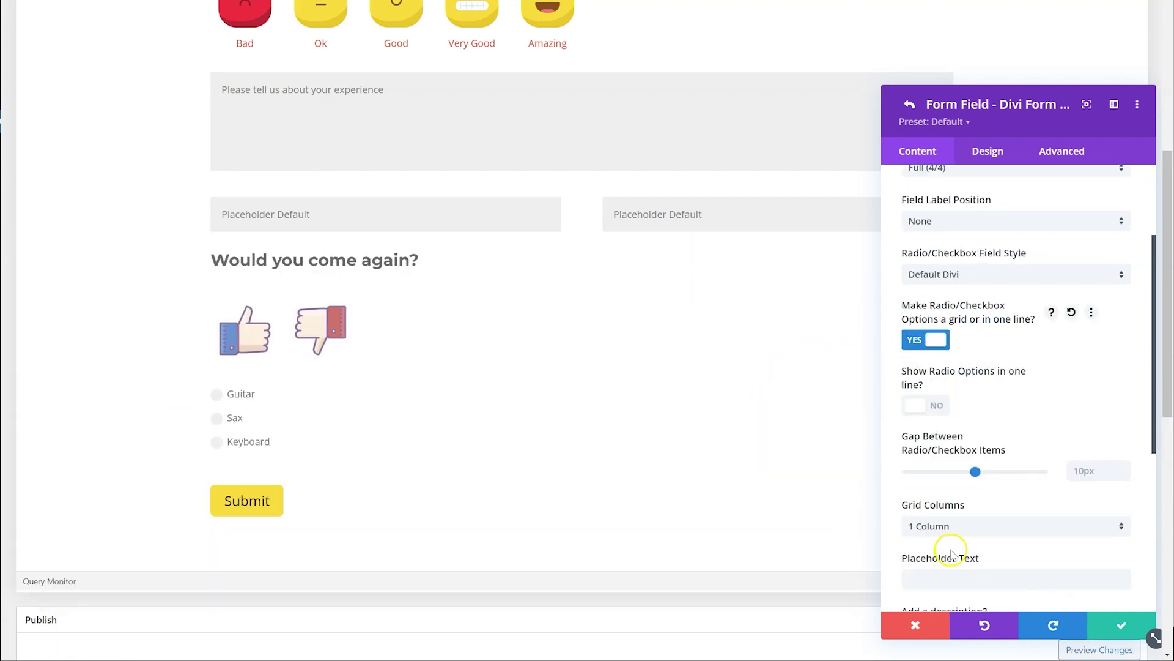
left_click(930, 523)
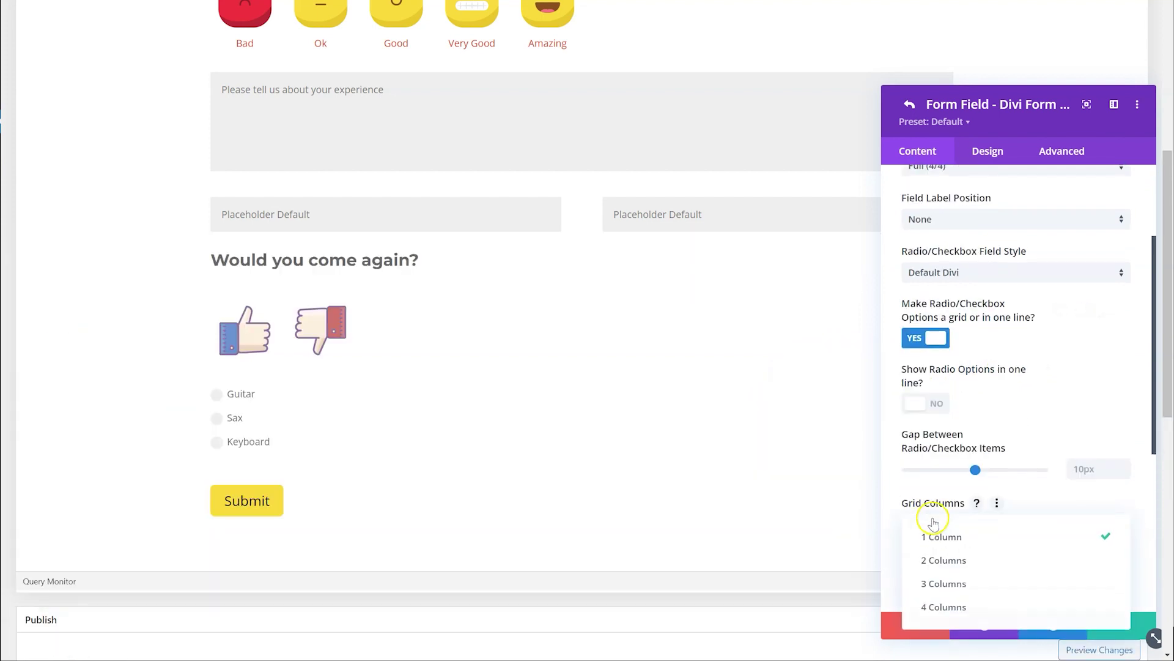
left_click(952, 580)
left_click(952, 527)
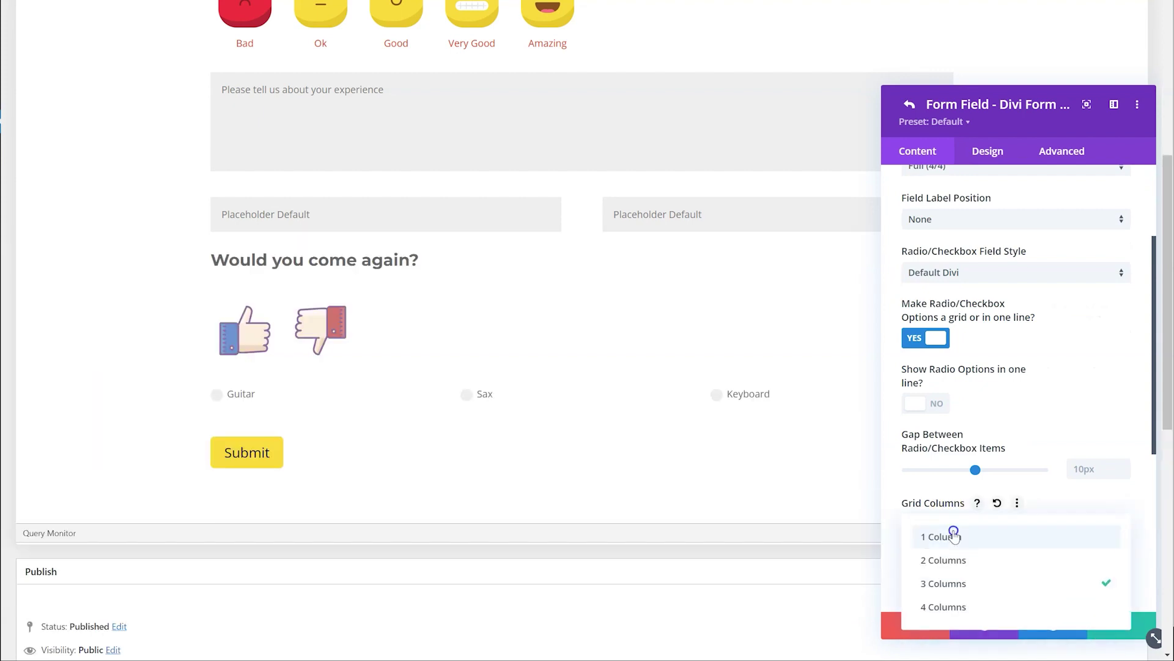
left_click(952, 558)
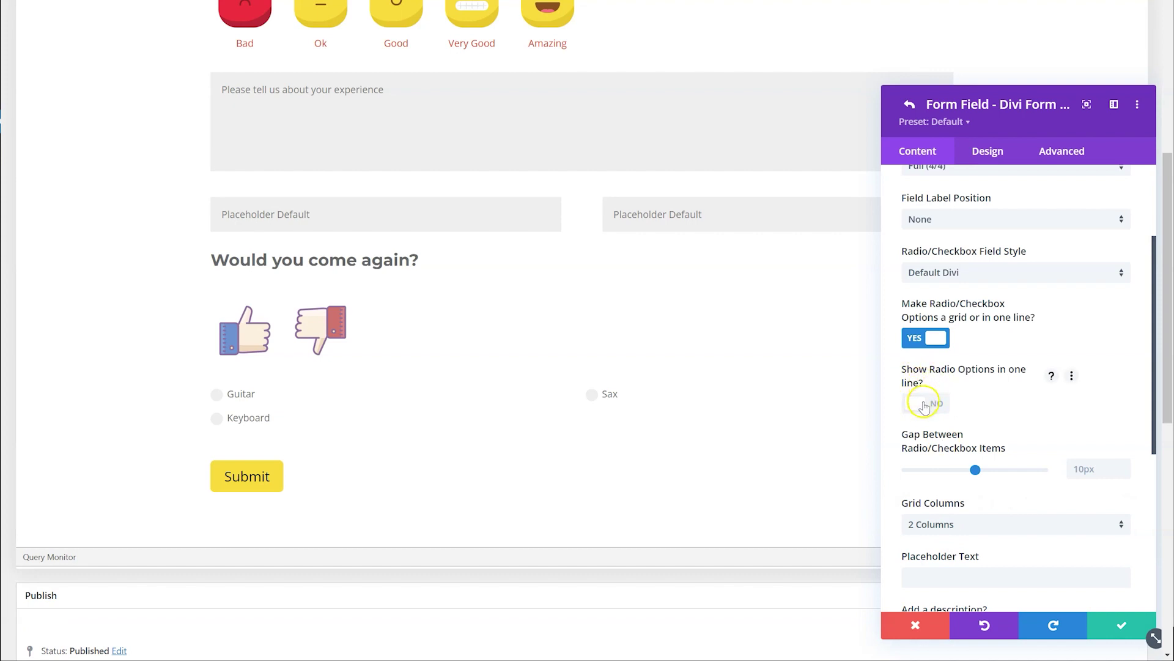
left_click(924, 403)
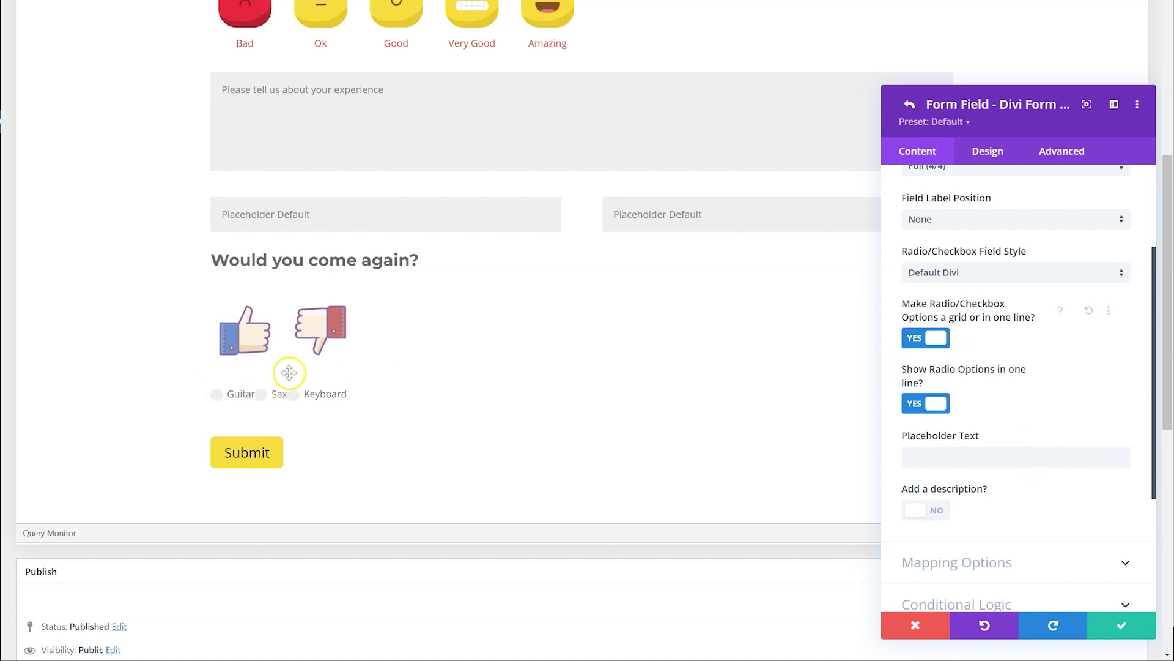
scroll(1040, 401, "down", 3)
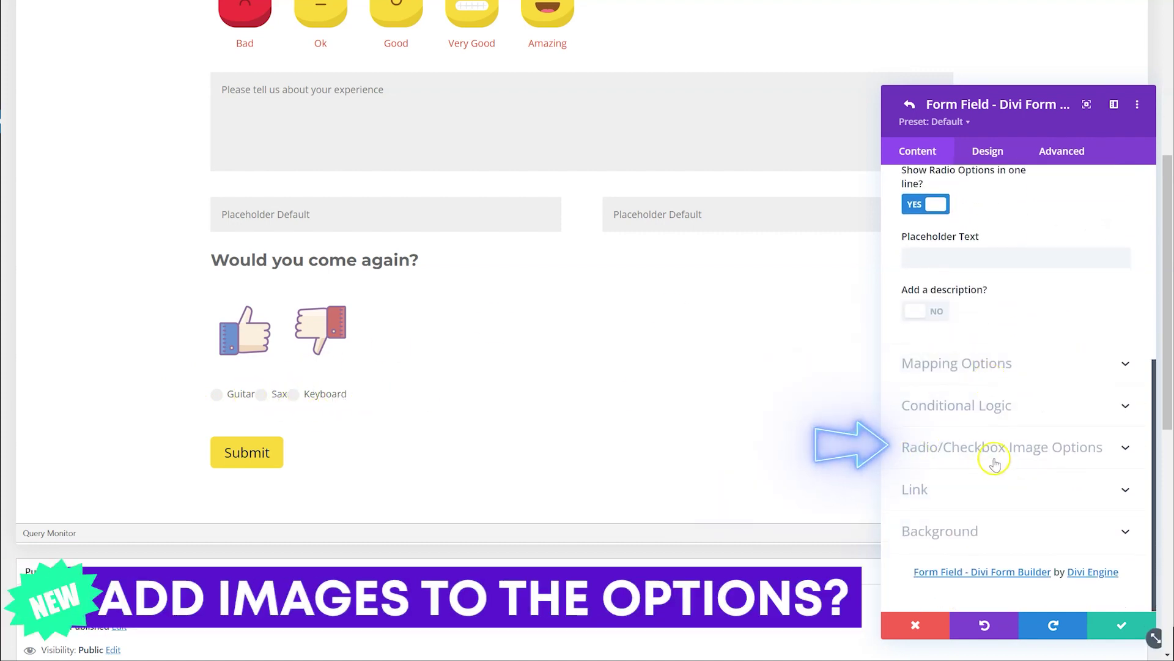
- In Radio/Checkbox Image Options, set Add Images to YES
left_click(1016, 451)
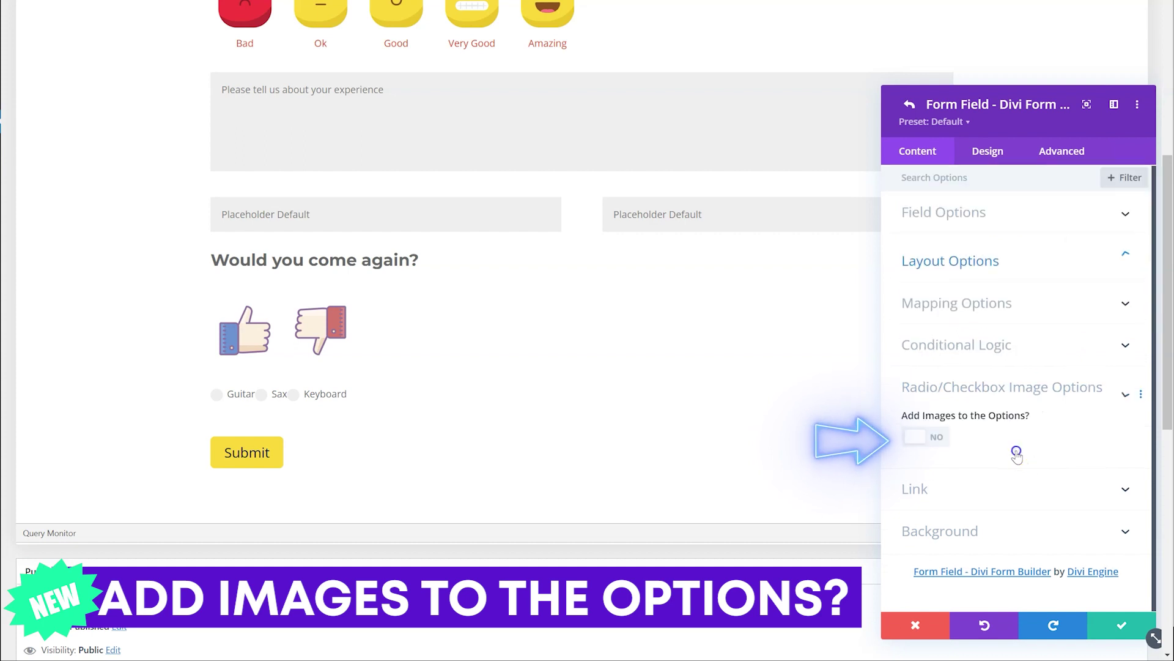
left_click(929, 437)
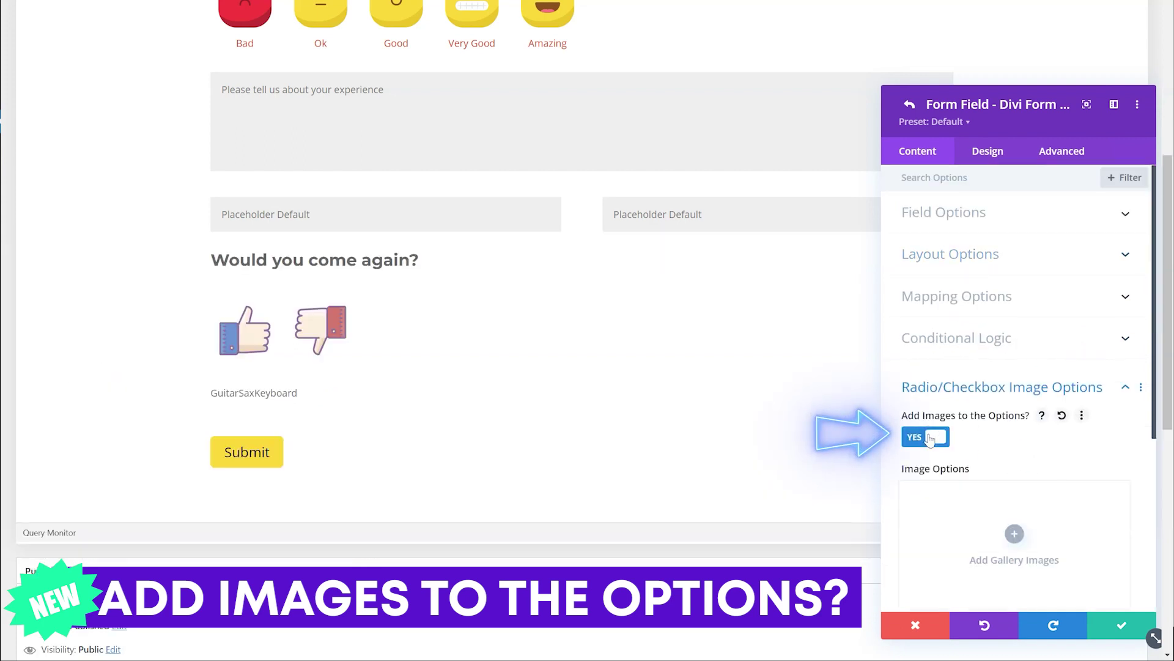
scroll(951, 437, "down", 3)
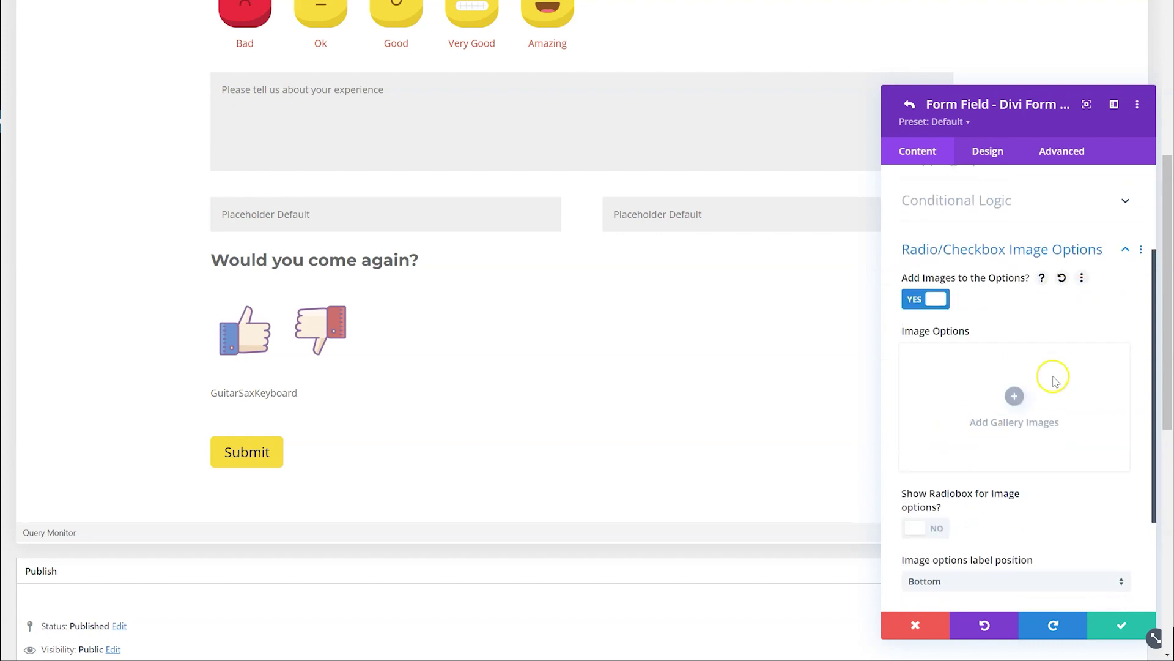
- Attach the guitar, keyboard and saxophone pictures as gallery images for the options
left_click(1015, 398)
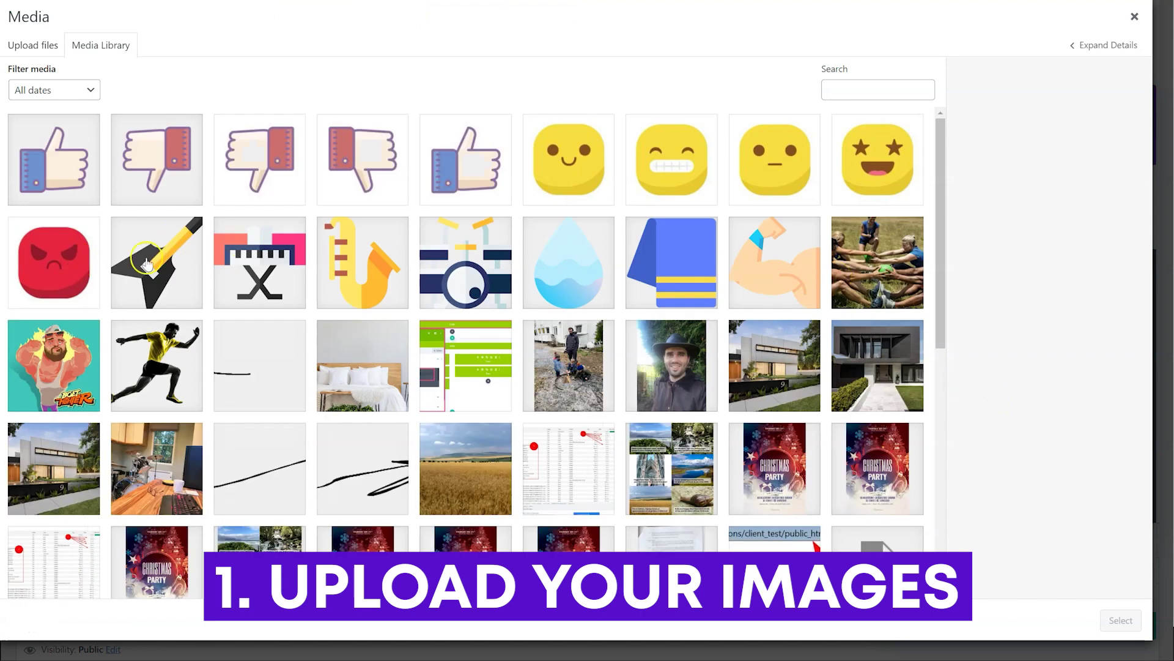
left_click(146, 264)
left_click(281, 275)
left_click(353, 282)
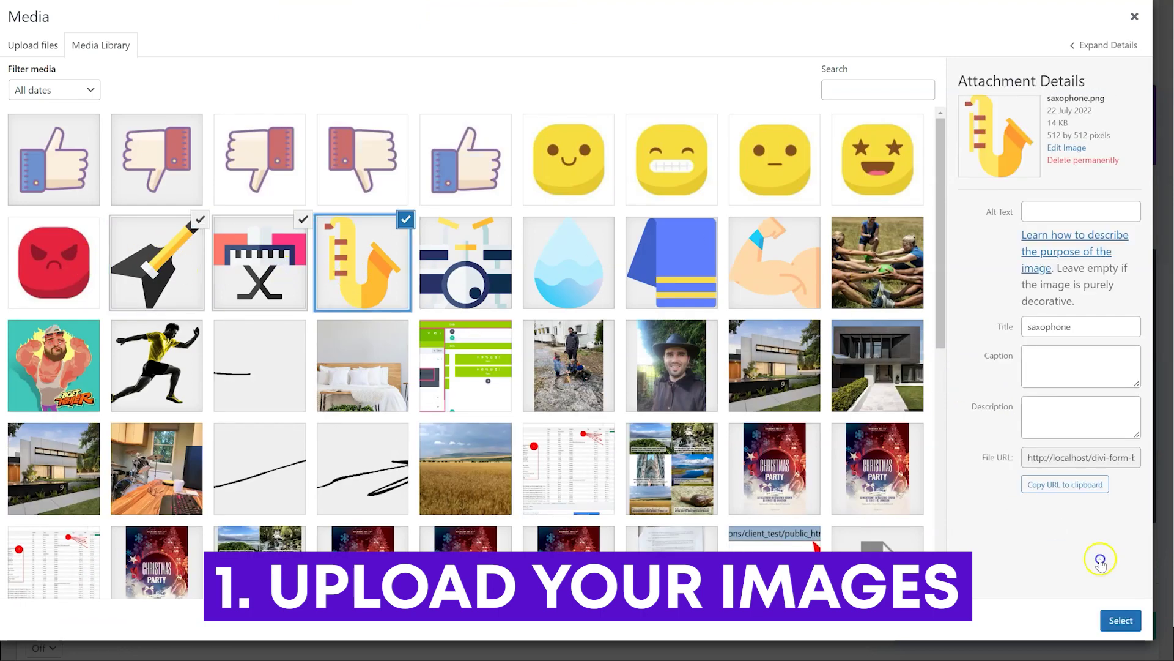
left_click(1110, 620)
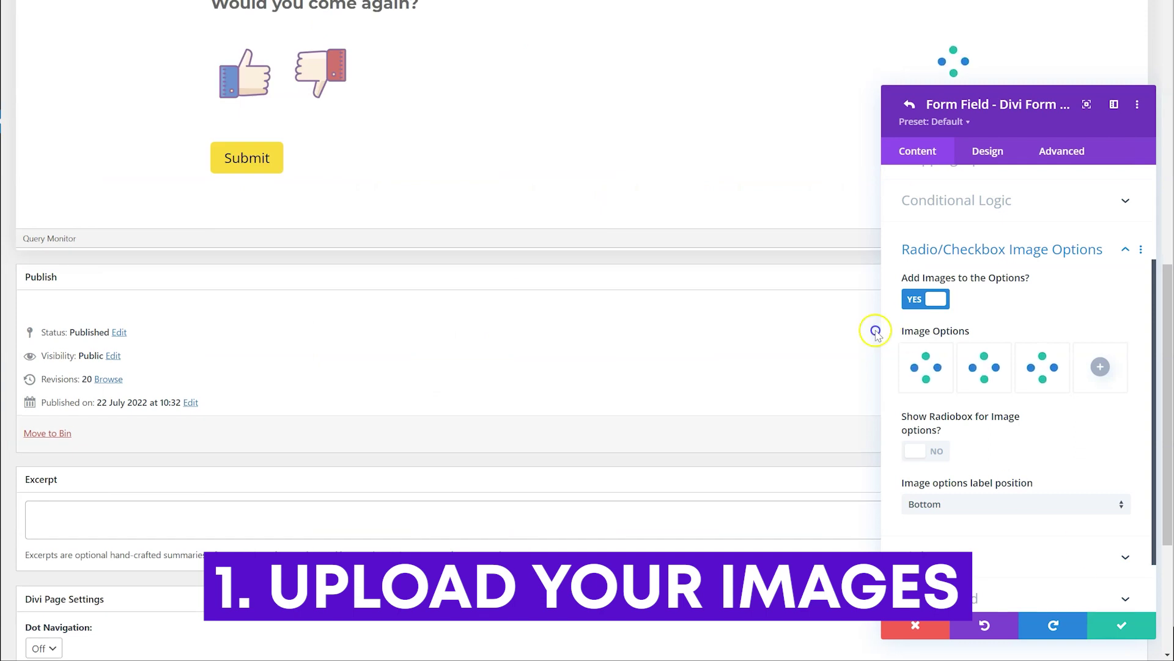
scroll(1006, 340, "up", 5)
- In Image Options, drag the keyboard thumbnail after the sax thumbnail
left_click(996, 220)
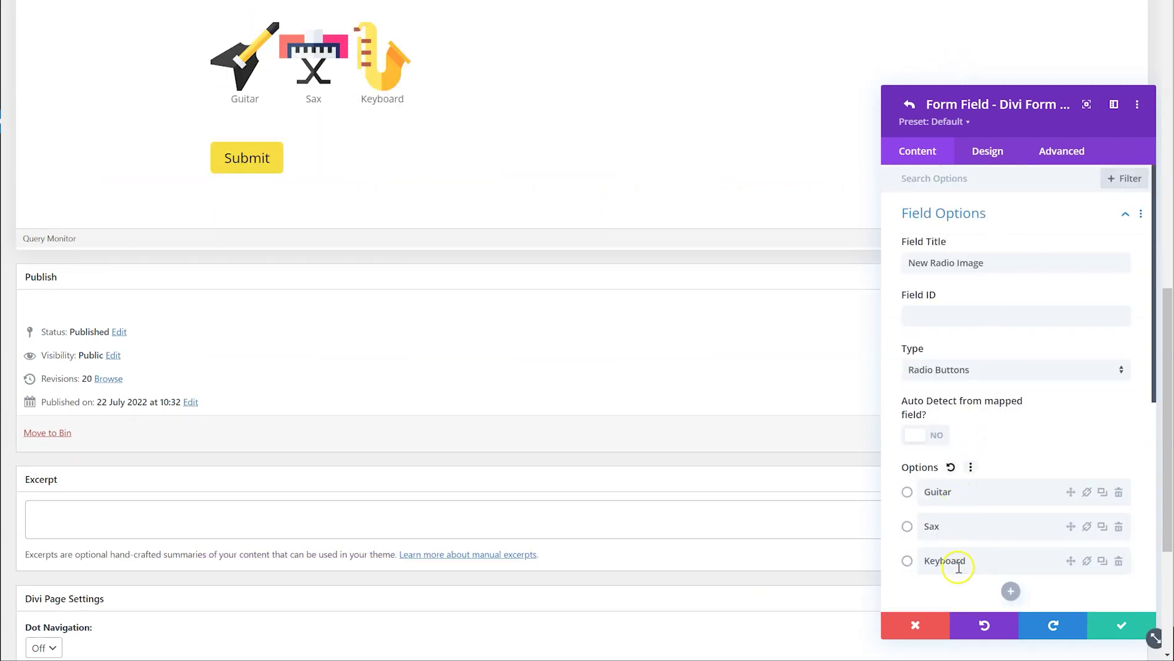
left_click(966, 229)
left_click(985, 376)
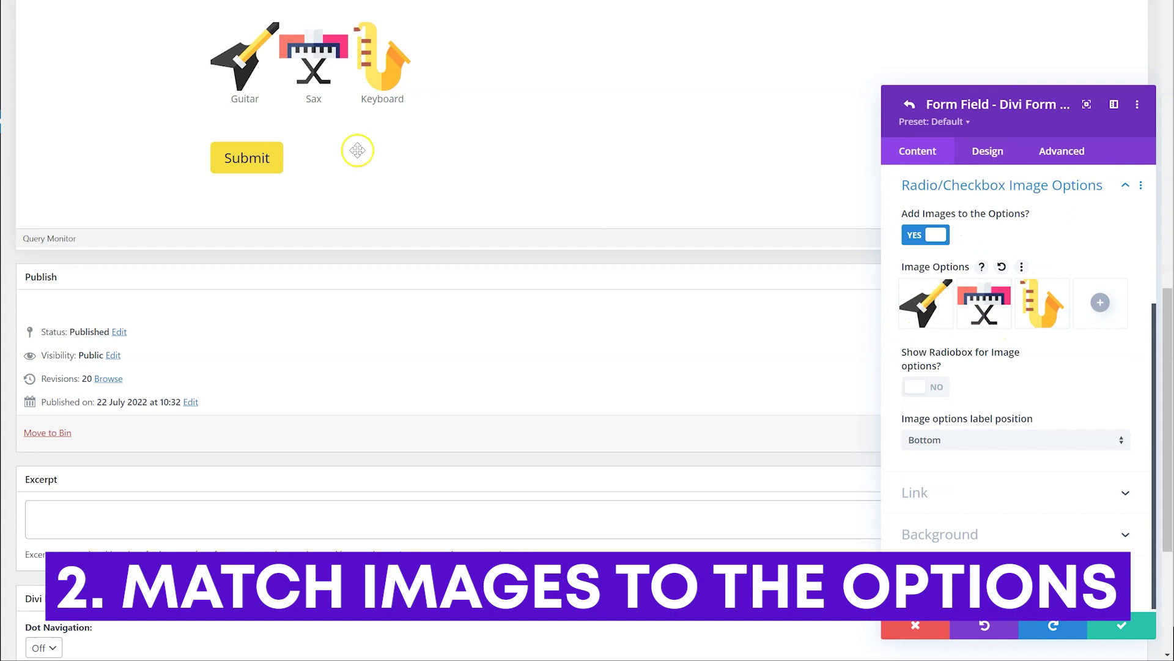
left_click_drag(985, 306, 1055, 303)
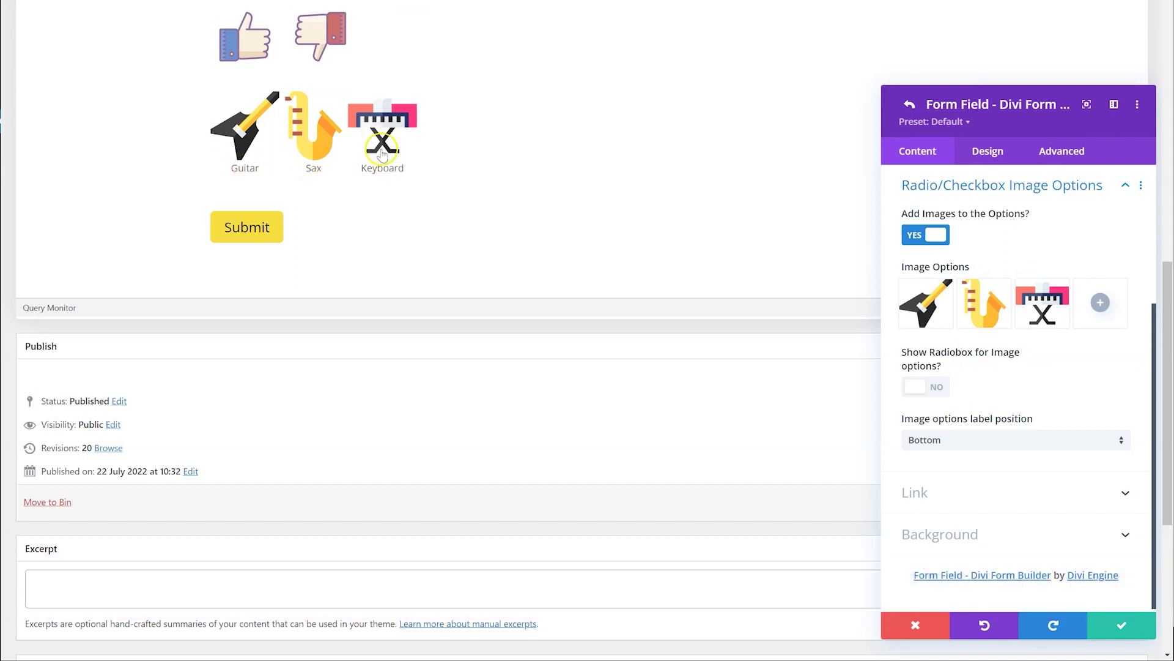
scroll(947, 288, "up", 3)
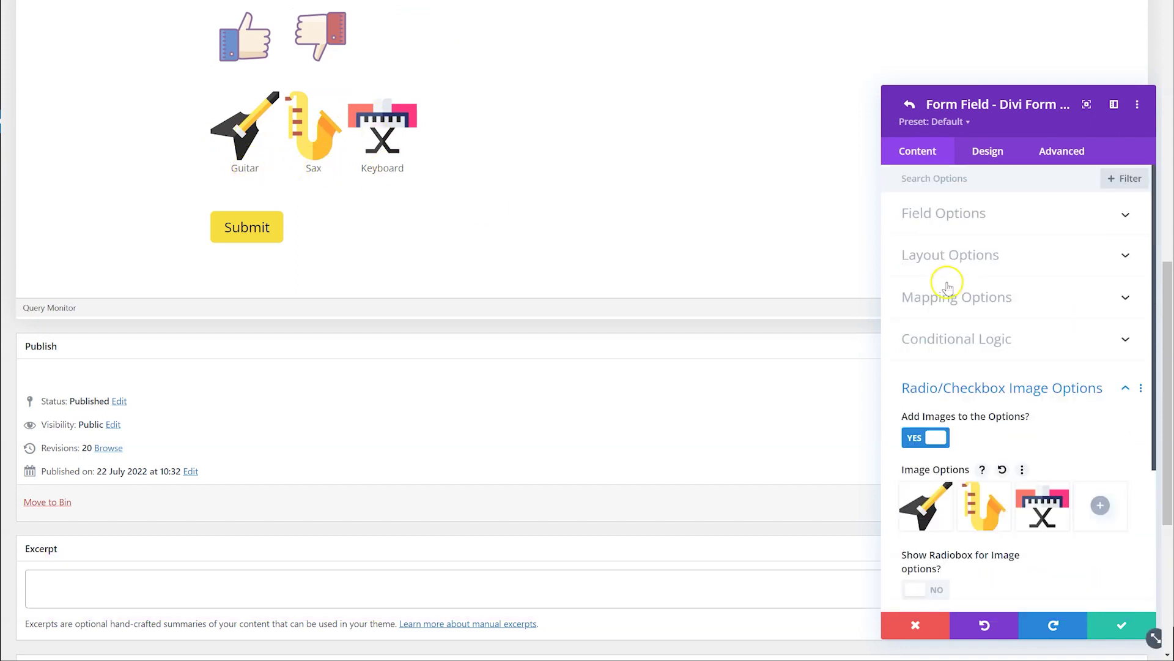
left_click(991, 220)
scroll(960, 403, "down", 2)
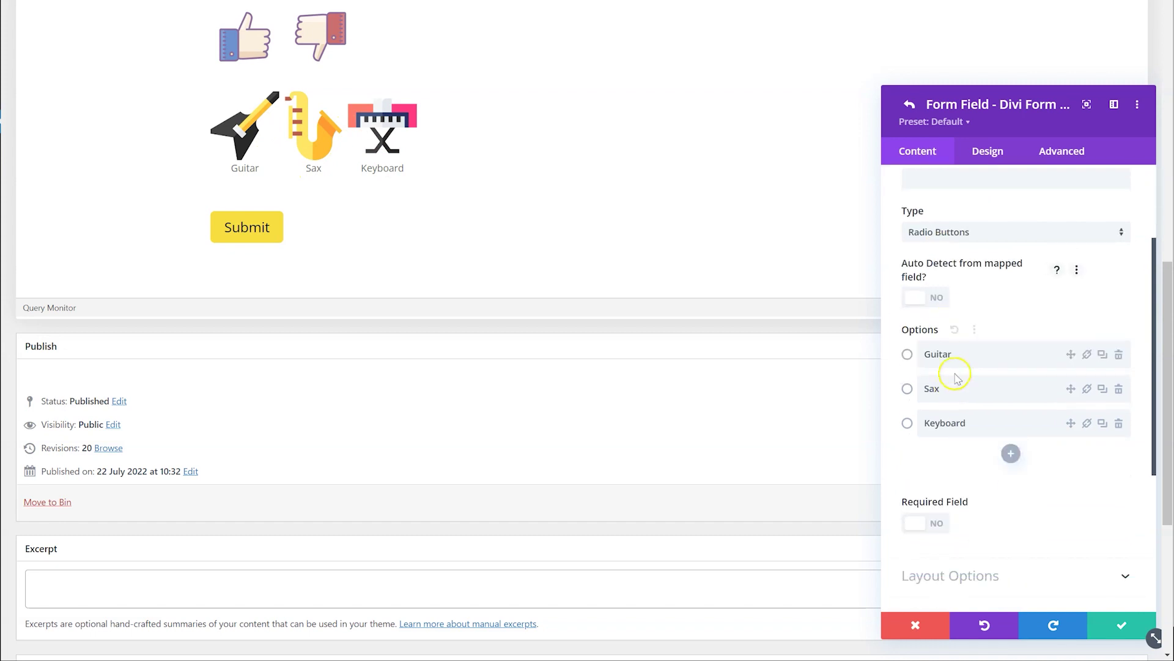
scroll(978, 269, "up", 3)
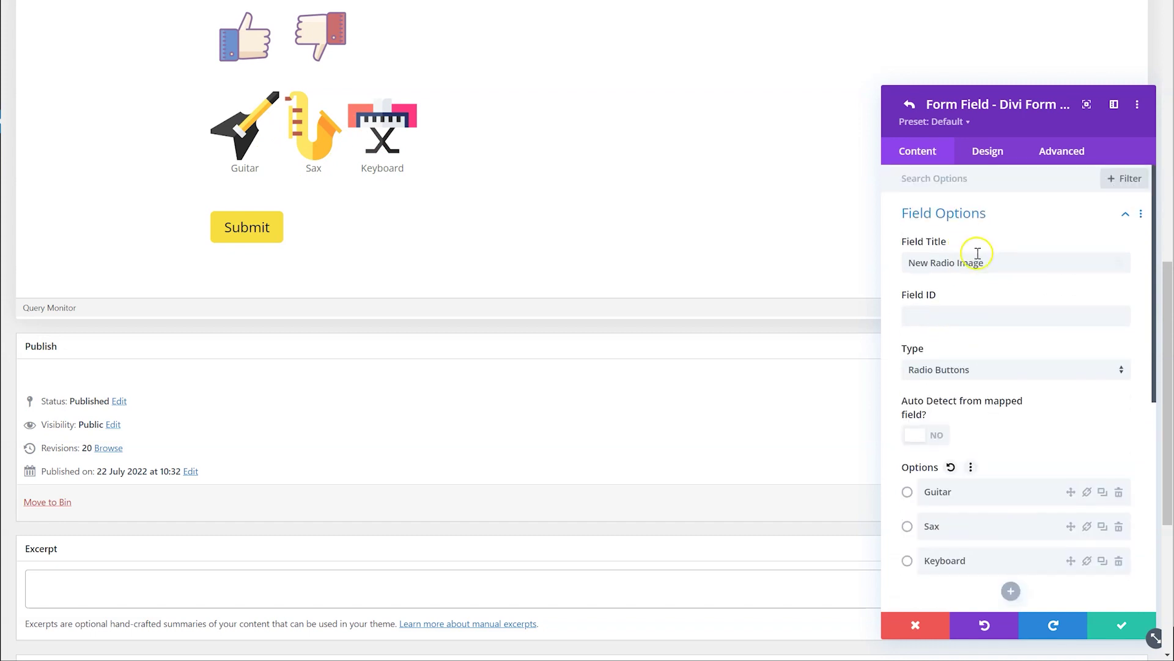
left_click(979, 221)
left_click(1017, 380)
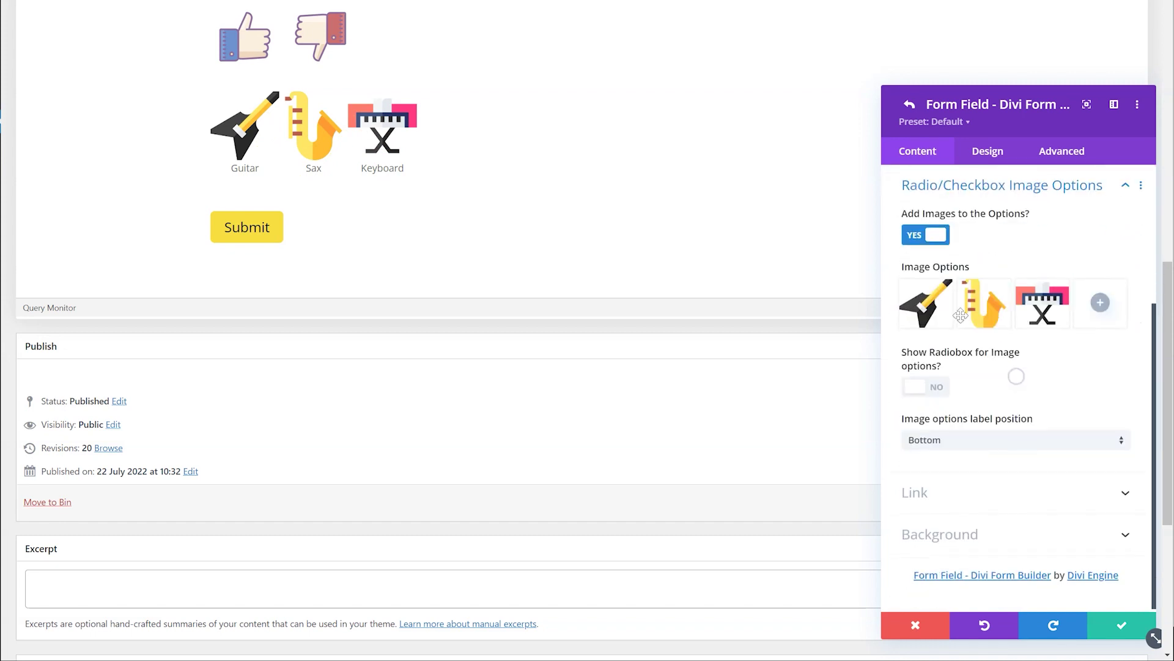
left_click(928, 387)
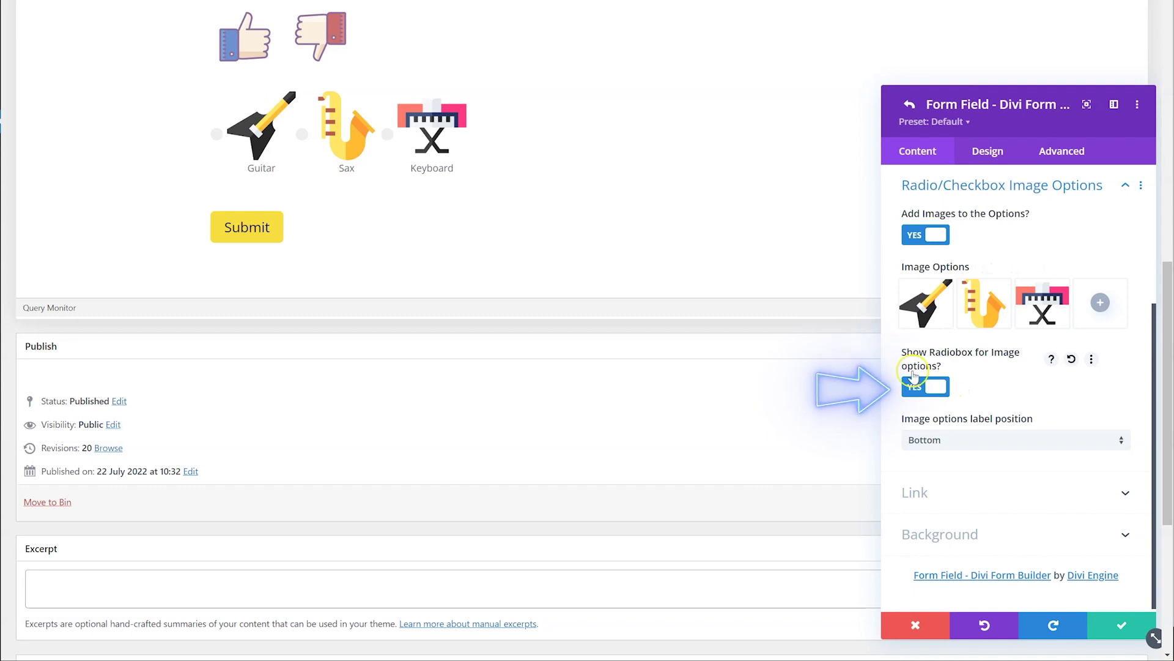
left_click(390, 148)
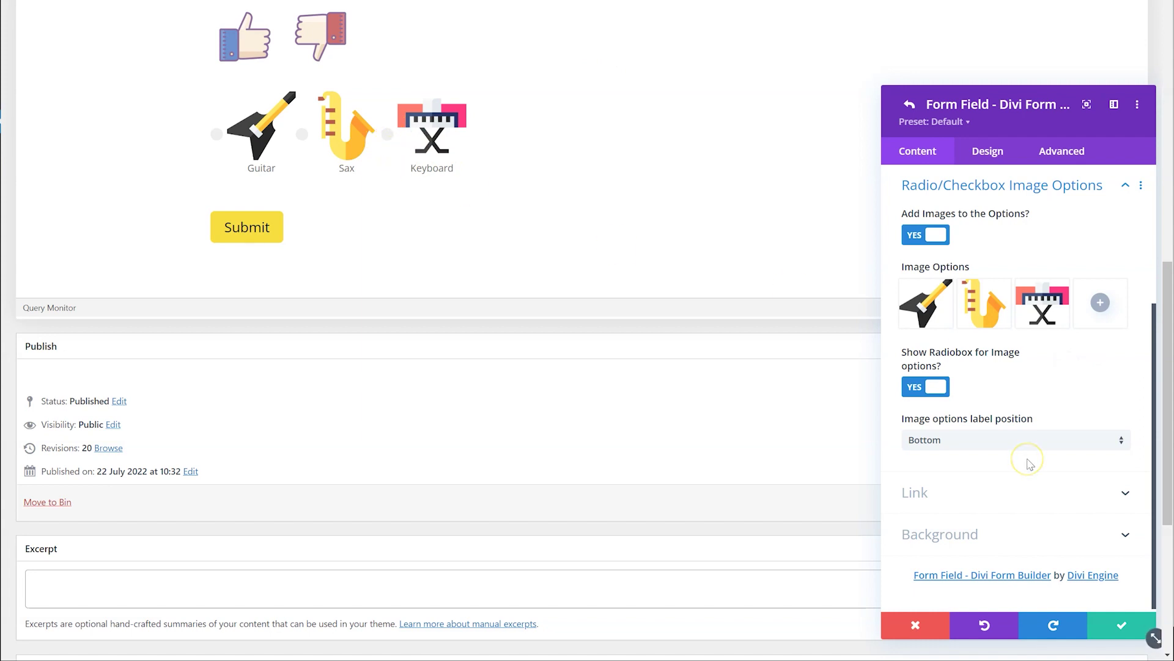
left_click(926, 387)
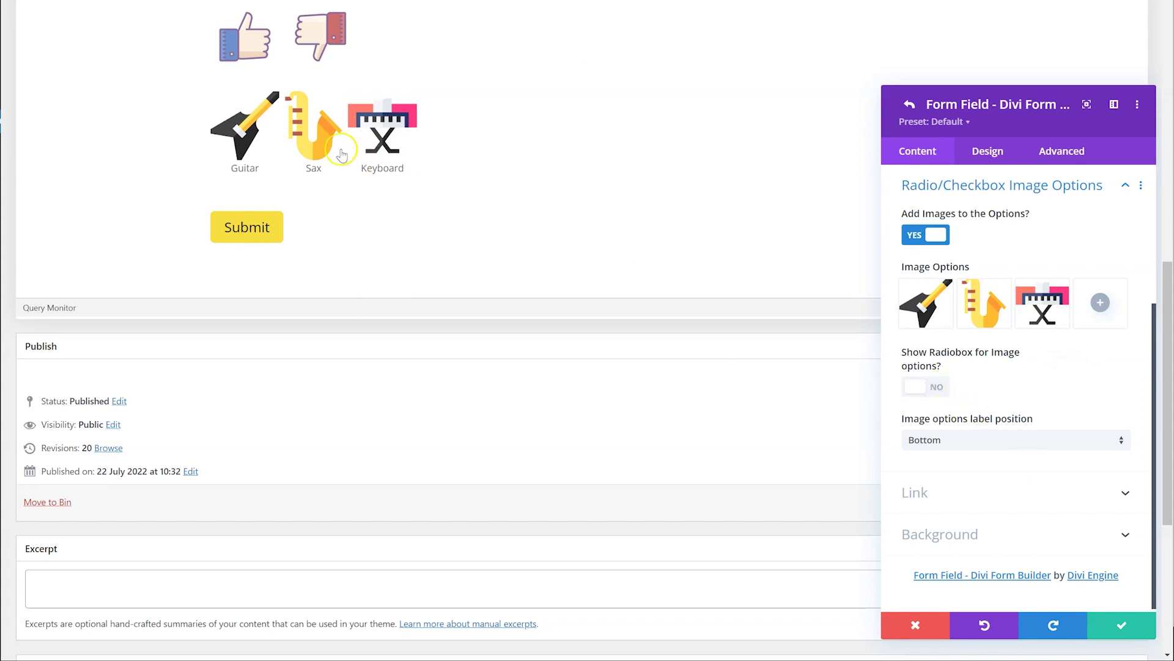
- Set the image options label position to Top and check the labels in the preview
left_click(967, 442)
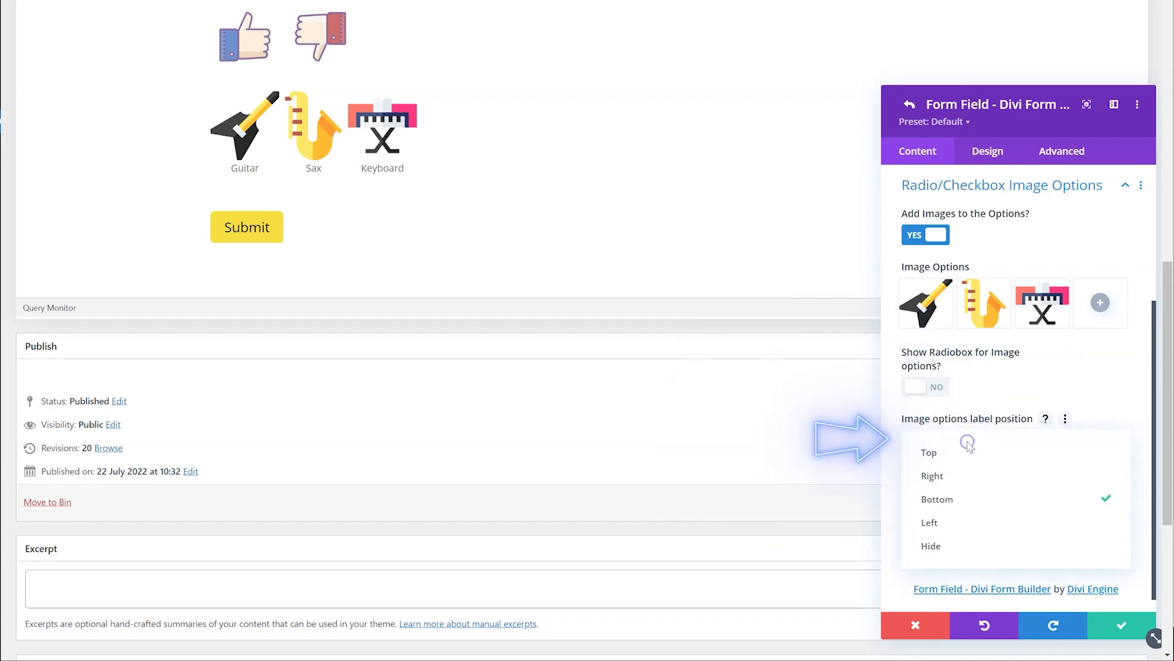
left_click(966, 455)
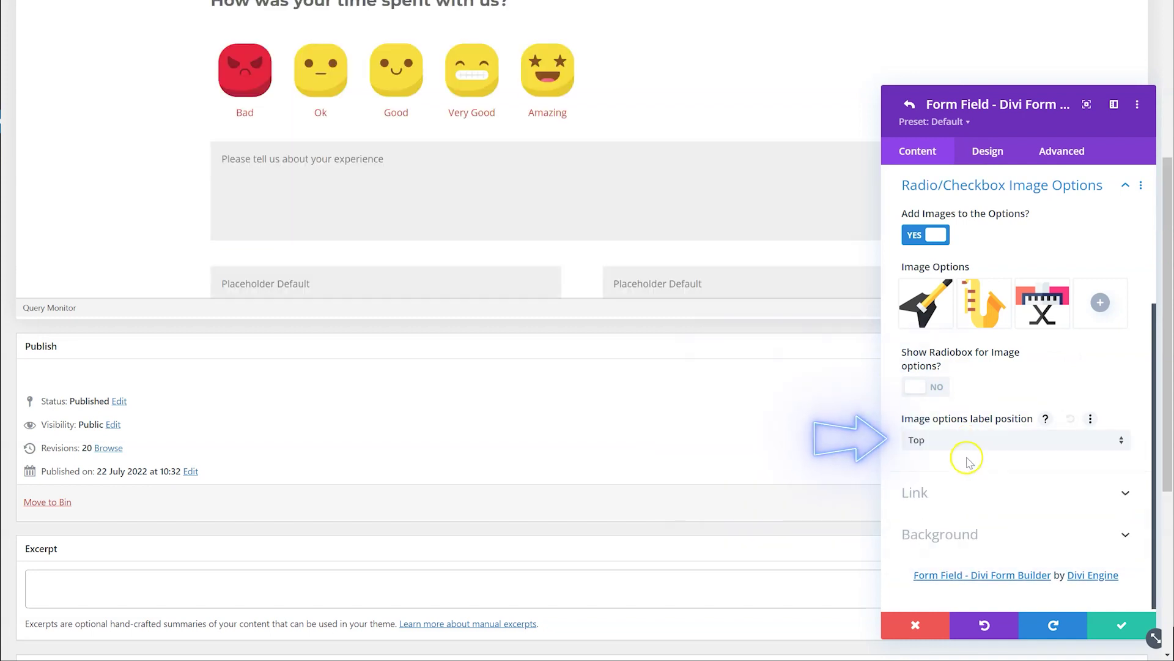
left_click(958, 441)
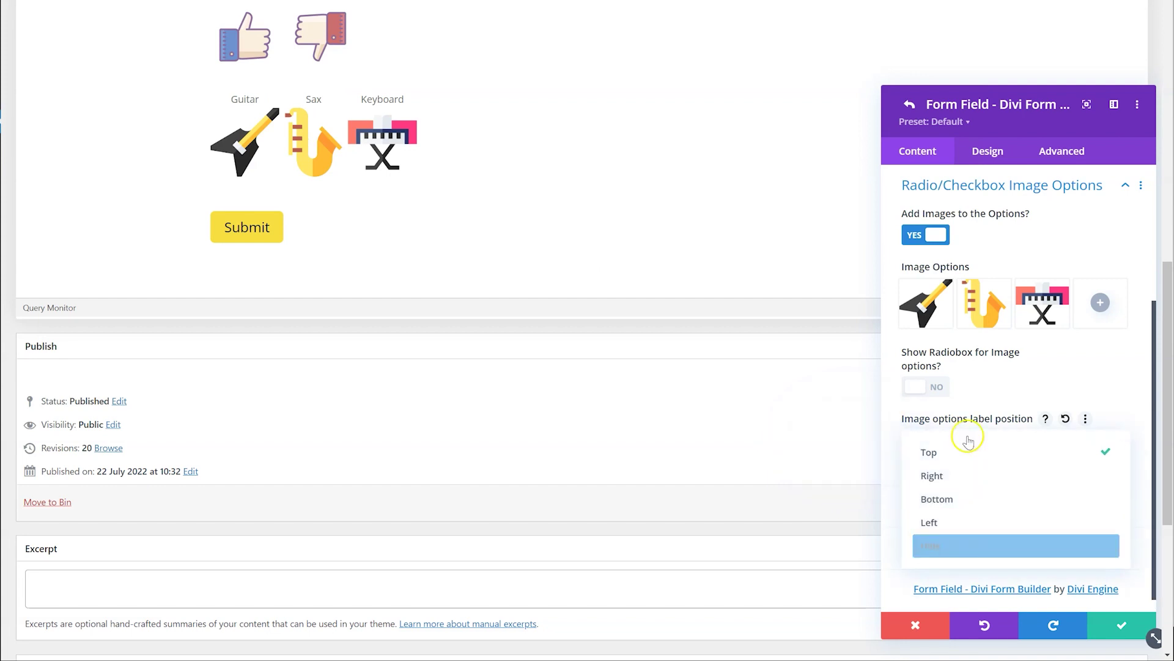
left_click(886, 422)
scroll(543, 261, "up", 5)
scroll(543, 261, "up", 3)
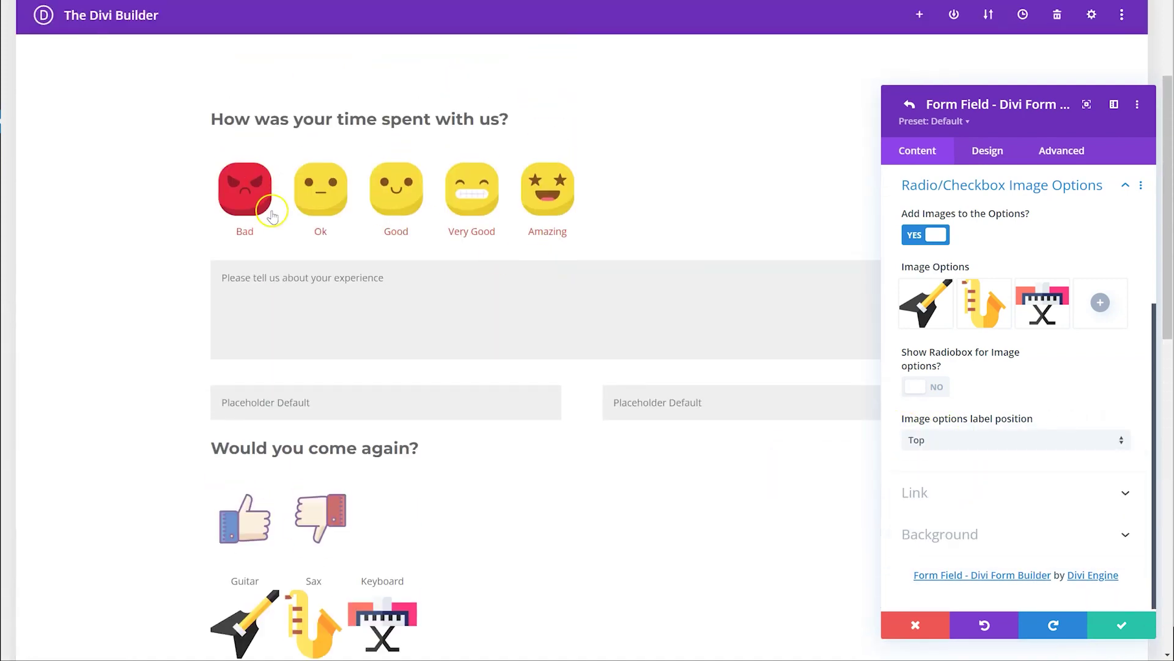
scroll(475, 235, "down", 3)
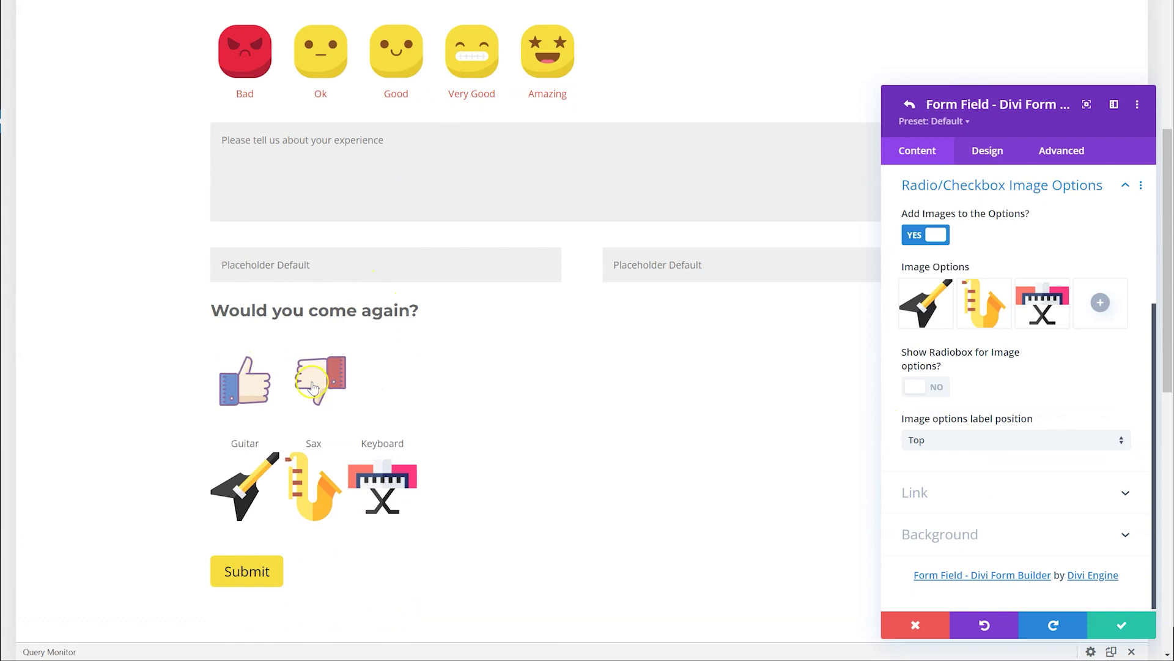
scroll(258, 359, "down", 3)
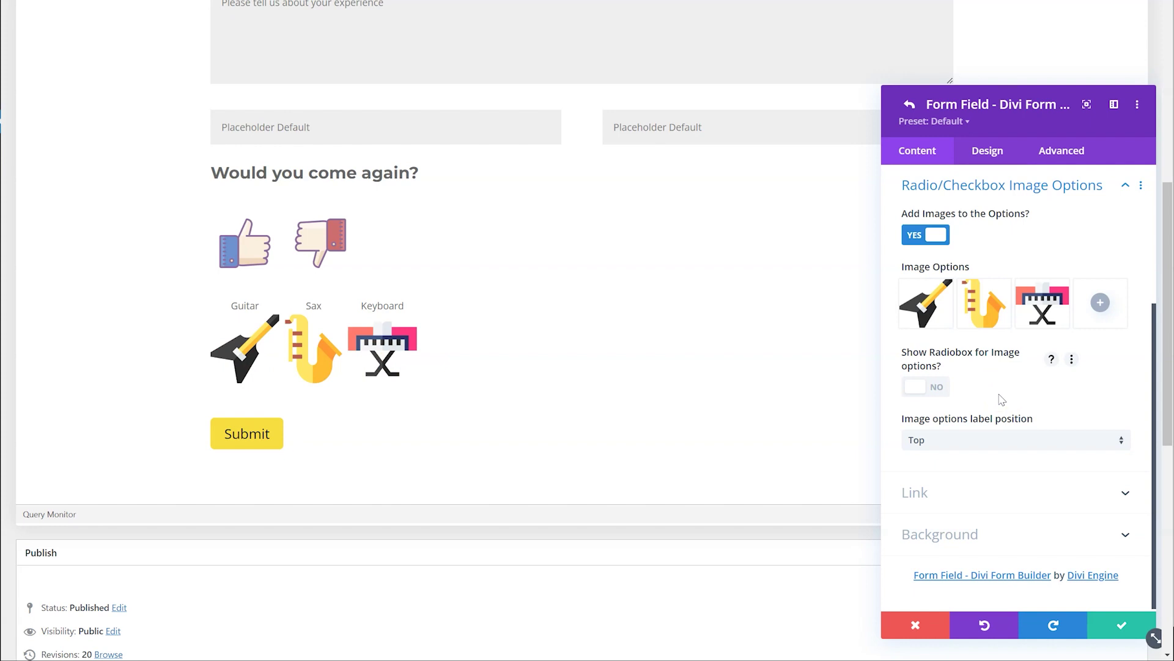
left_click(927, 390)
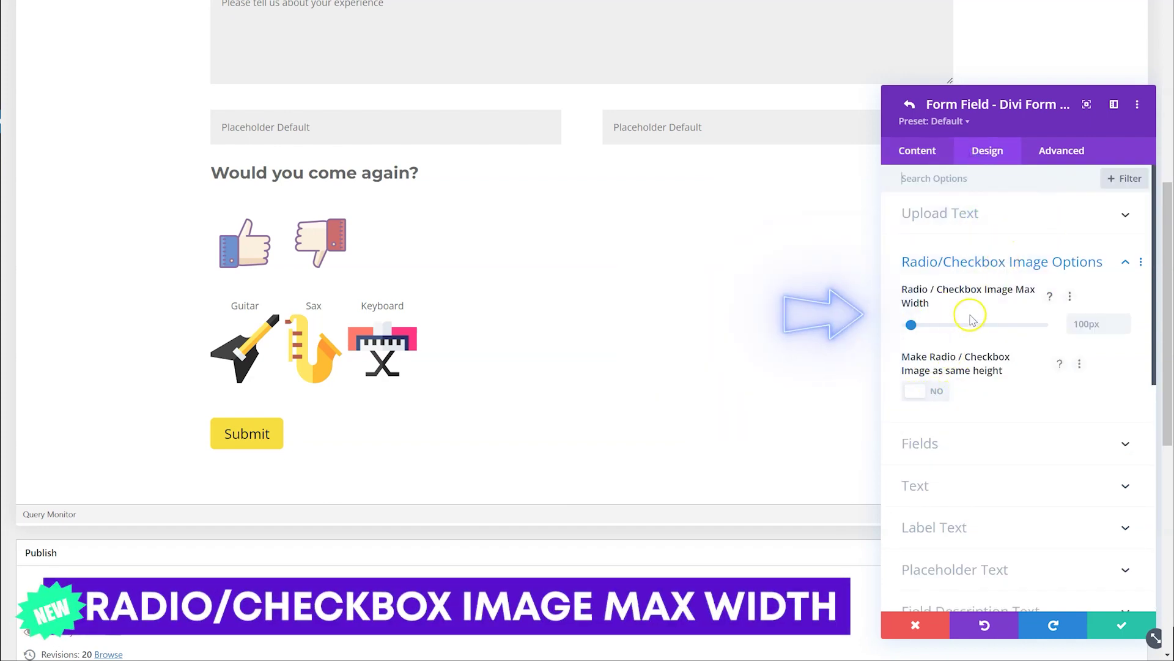
- In the Design tab's Fields section, set Fields Text Color to red (#e02b20)
left_click(991, 261)
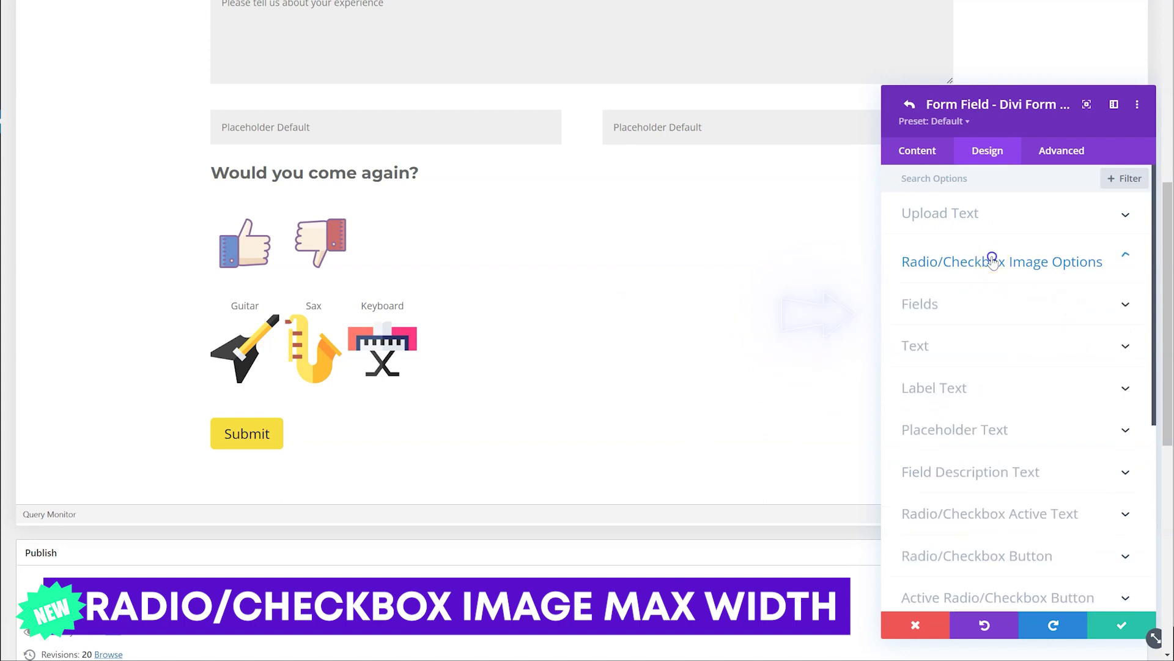
left_click(919, 298)
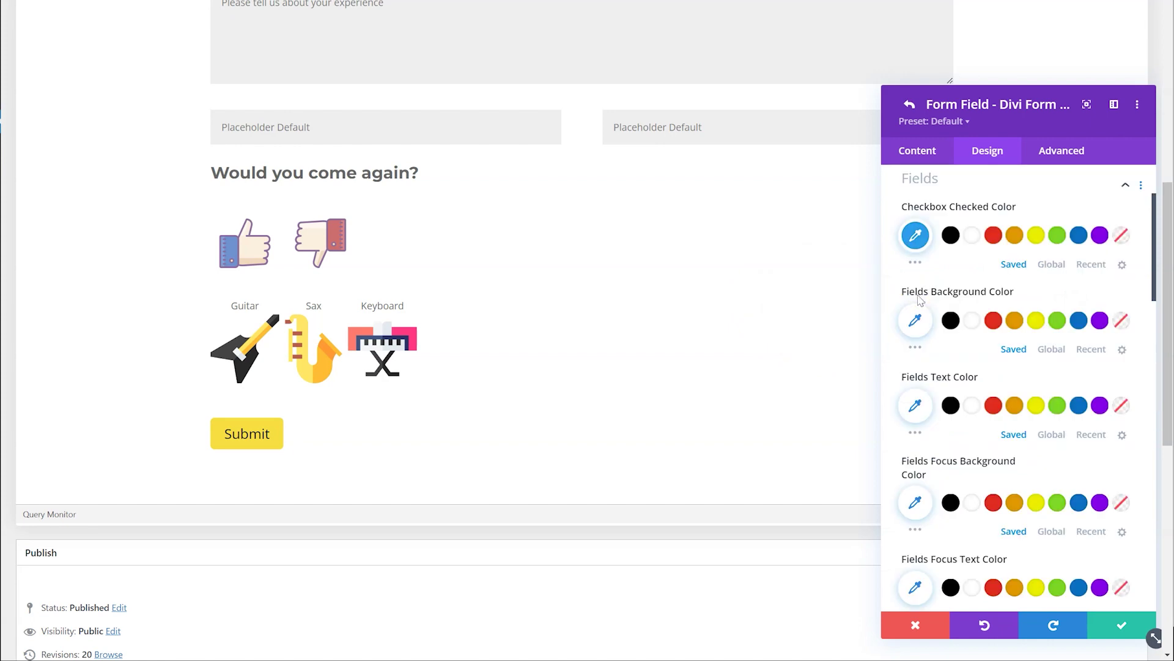
scroll(954, 343, "down", 2)
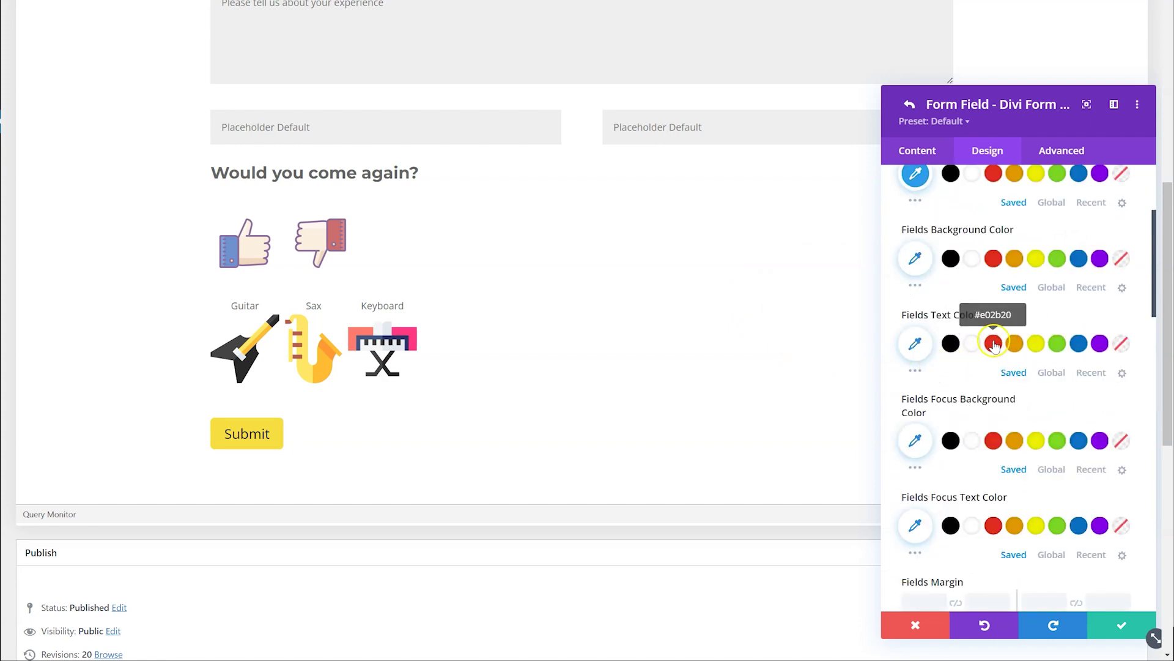
left_click(996, 350)
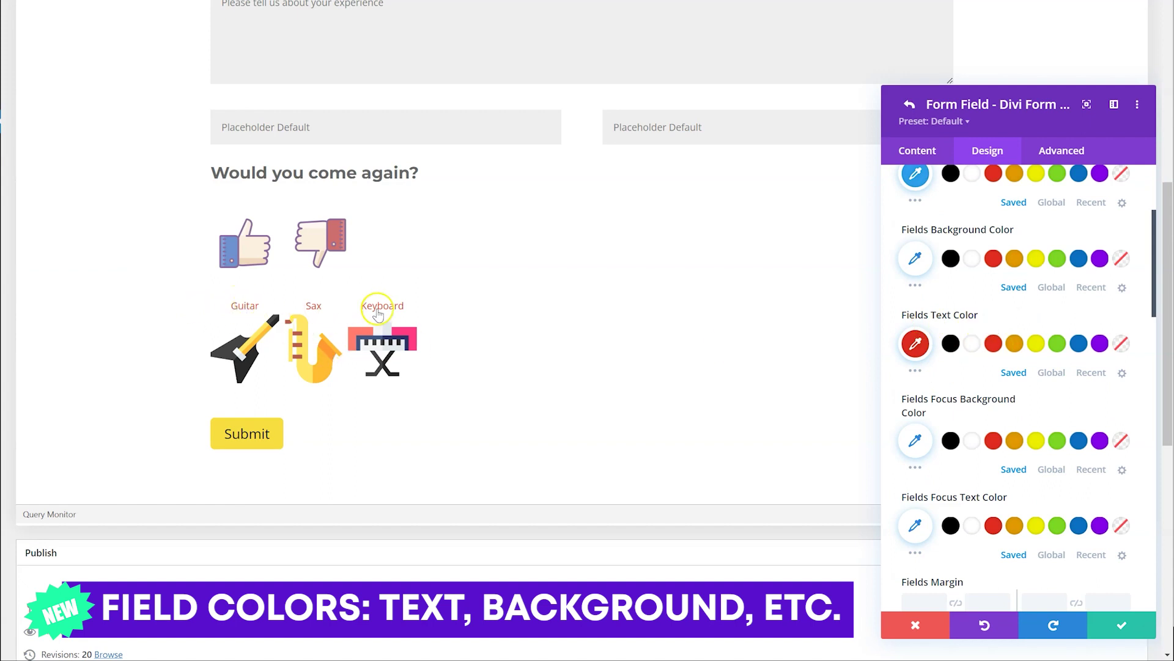
scroll(906, 275, "up", 2)
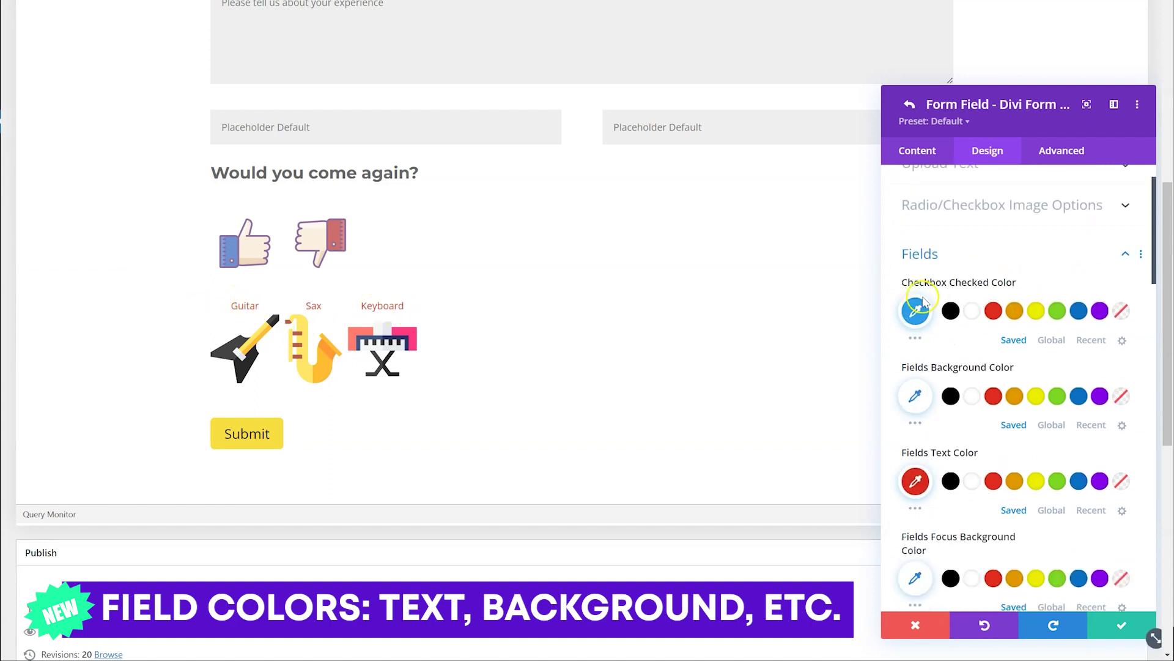
left_click(964, 250)
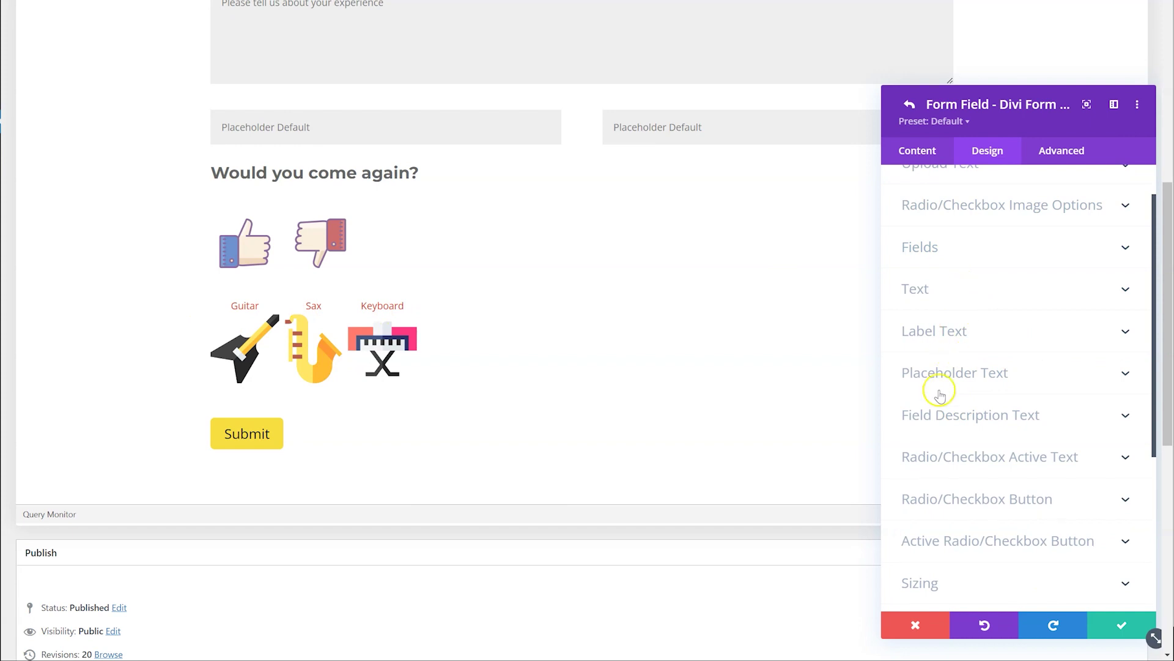
scroll(992, 354, "down", 1)
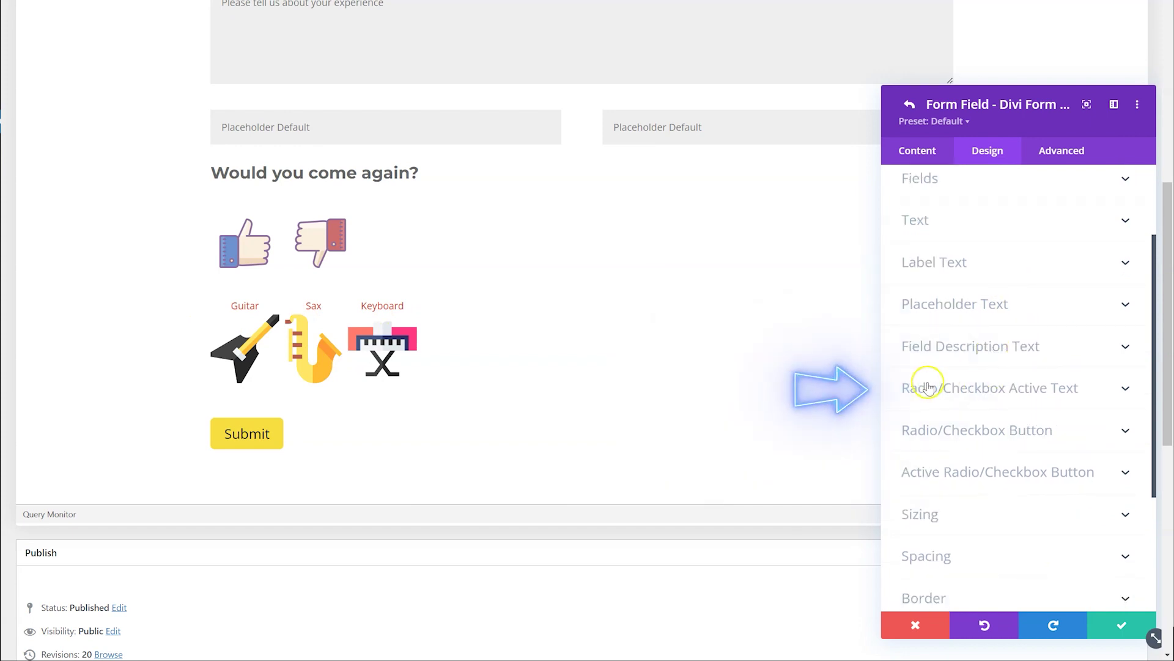
- Set Radio/Checkbox Active Text Color to blue, then collapse the section
left_click(1023, 389)
scroll(1030, 388, "down", 2)
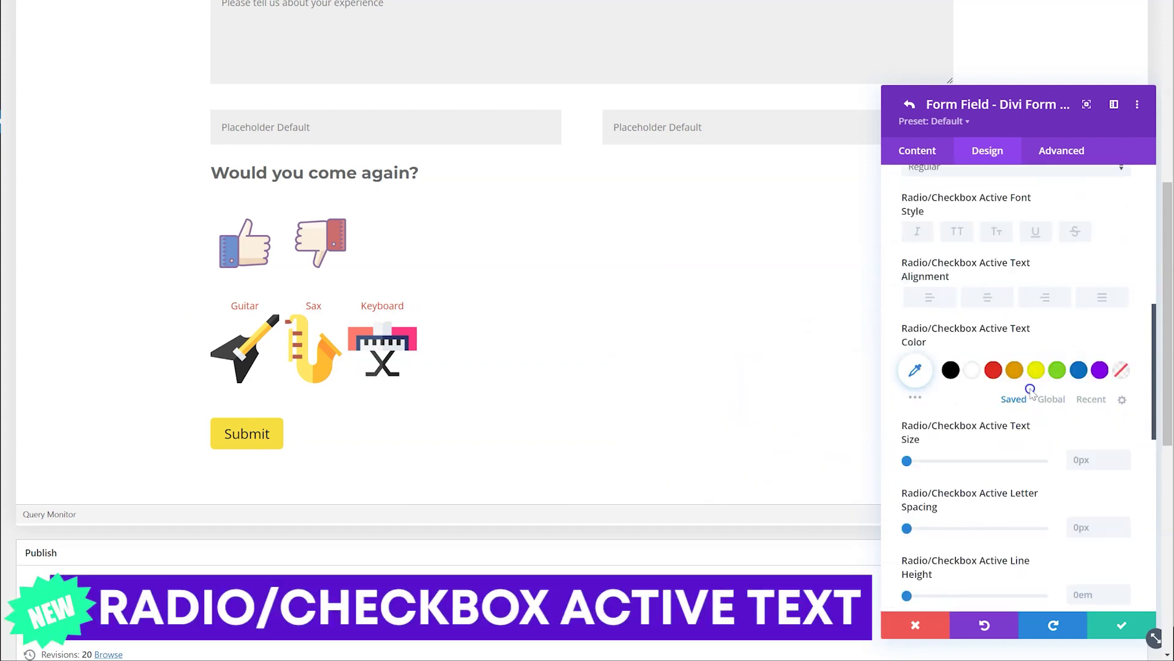
left_click(1078, 367)
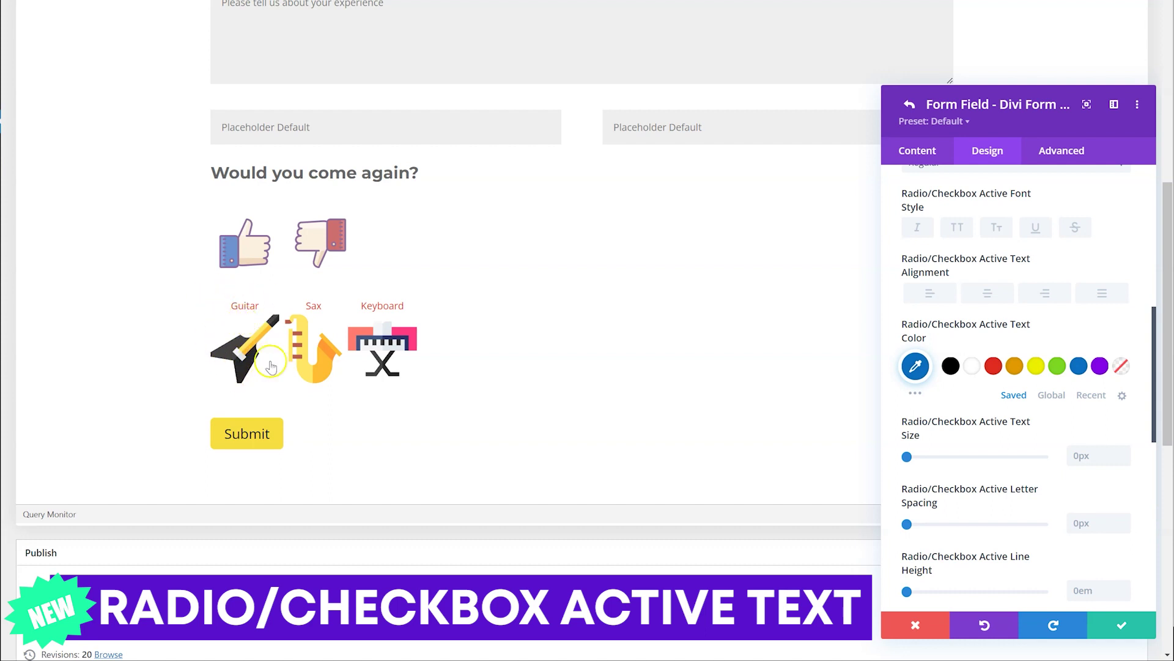
scroll(1048, 232, "up", 3)
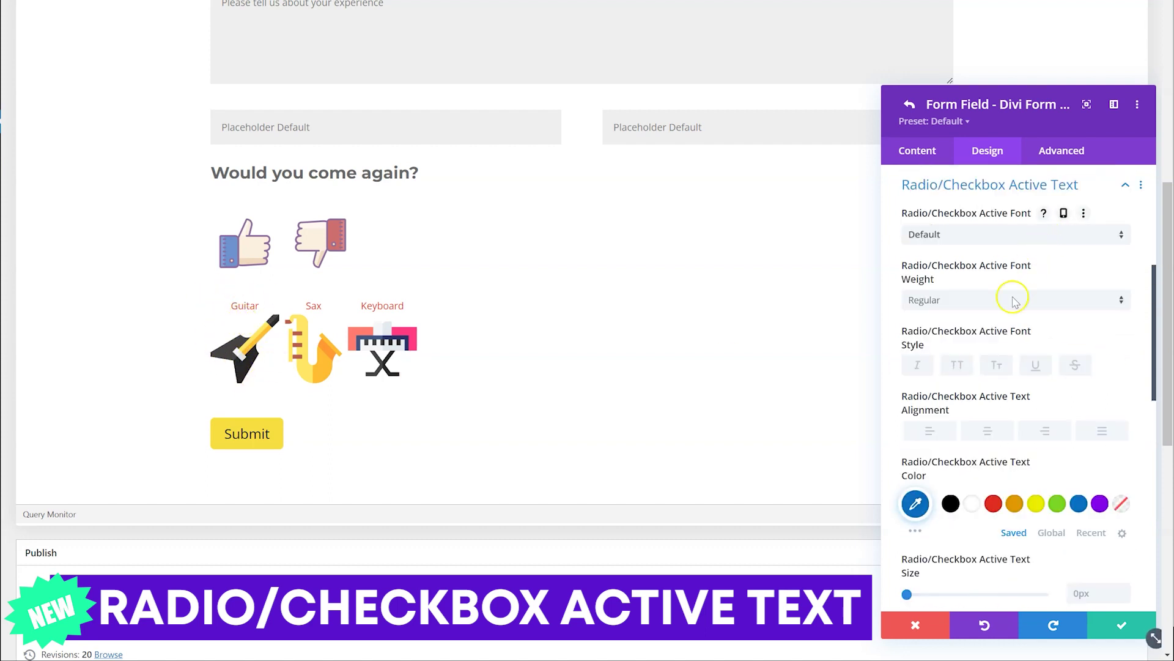
left_click(1037, 186)
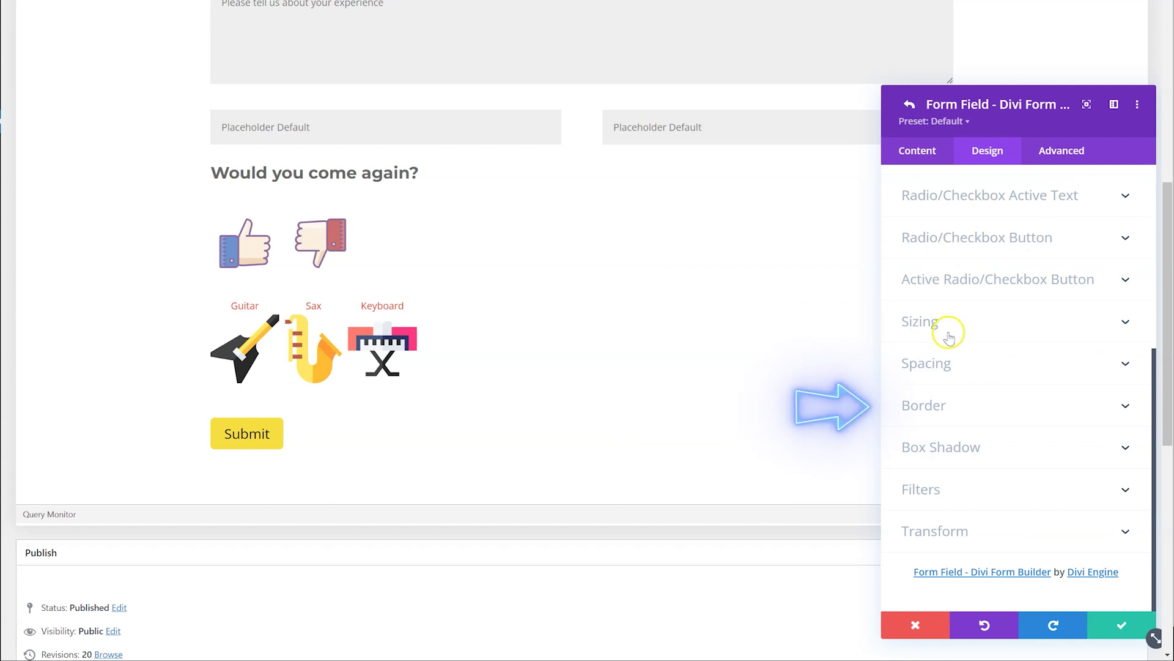
- Give the Radio/Checkbox images a 2px black border
left_click(985, 391)
scroll(940, 333, "down", 10)
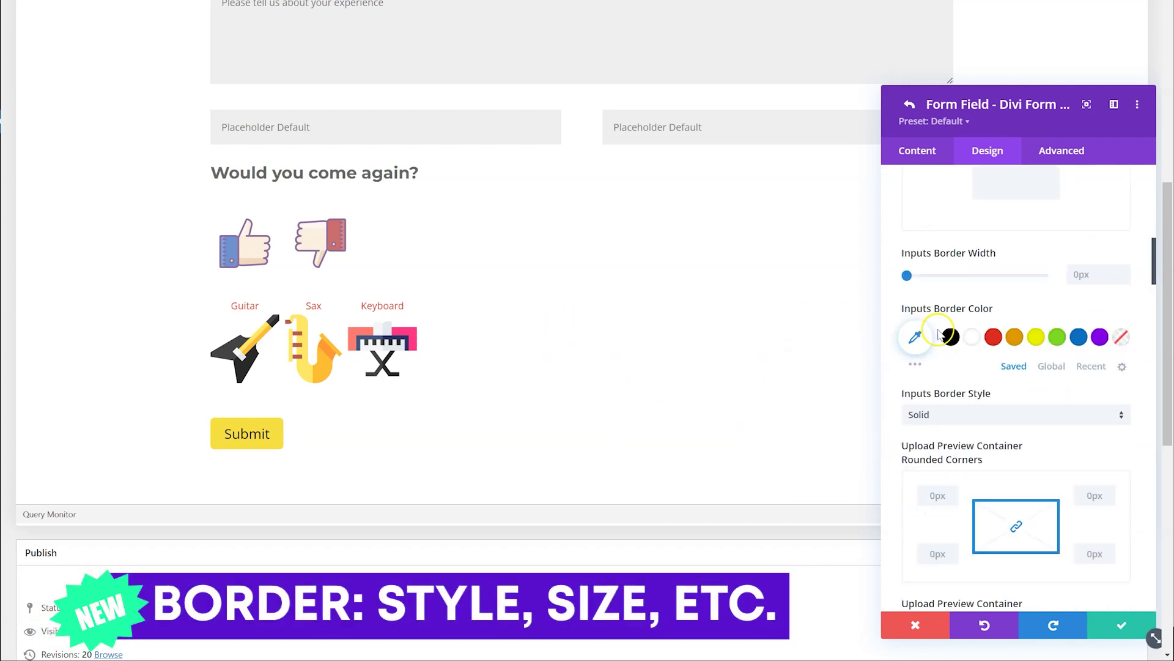
scroll(940, 333, "down", 10)
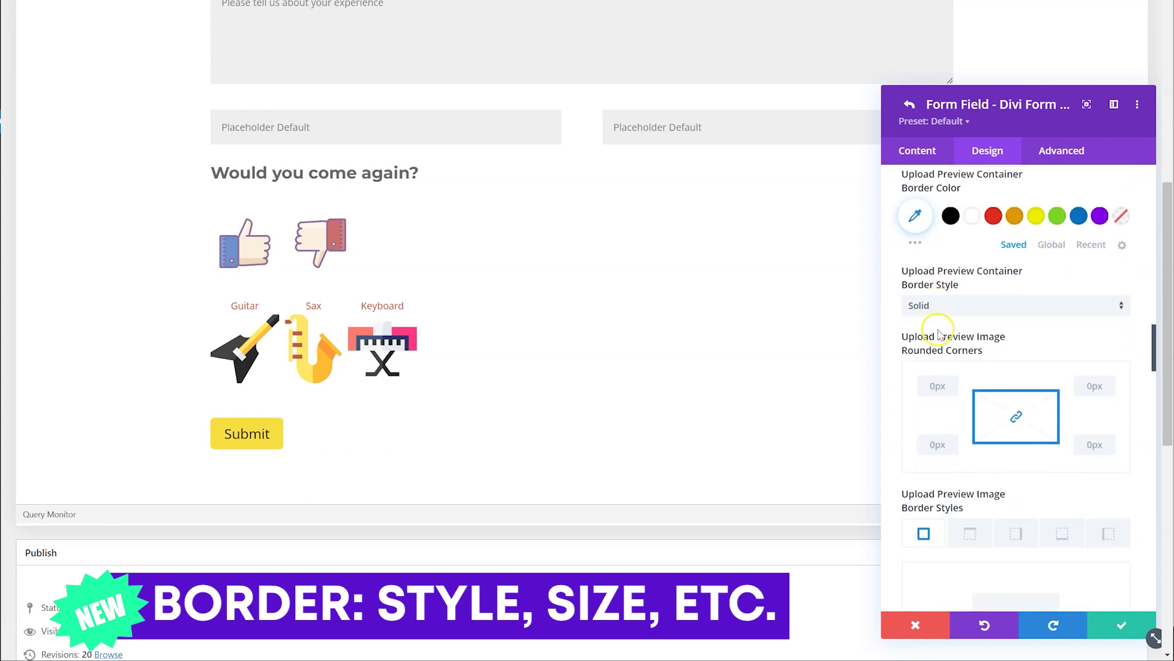
scroll(940, 334, "down", 3)
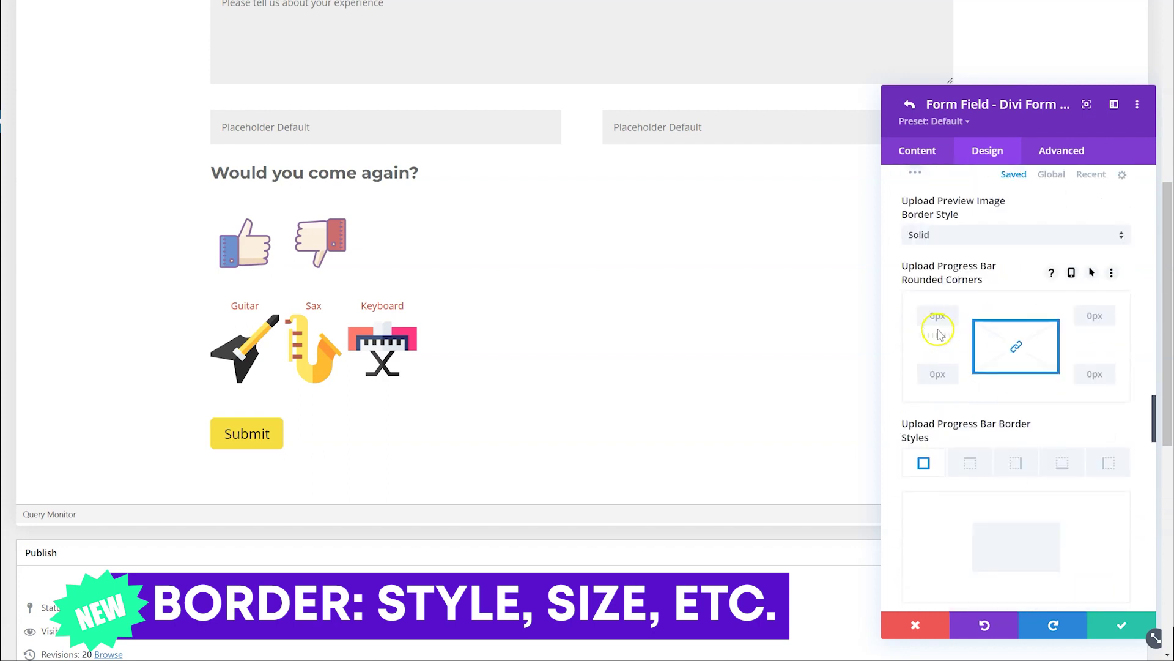
scroll(941, 333, "down", 10)
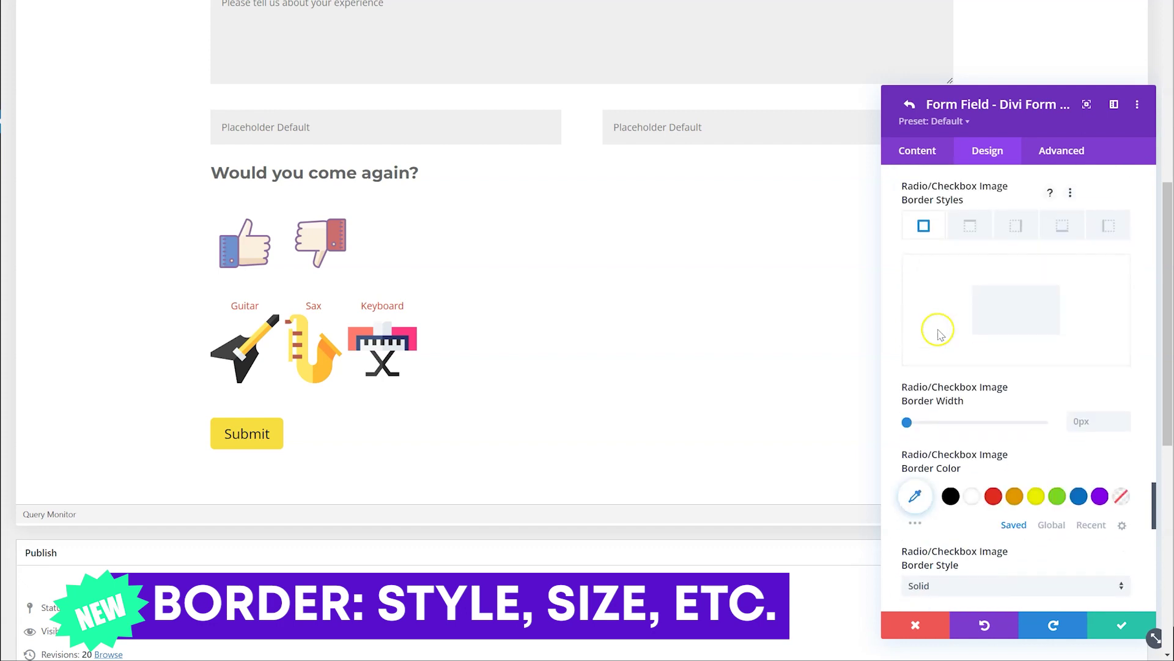
scroll(940, 333, "down", 2)
left_click(914, 353)
left_click_drag(915, 354, 912, 354)
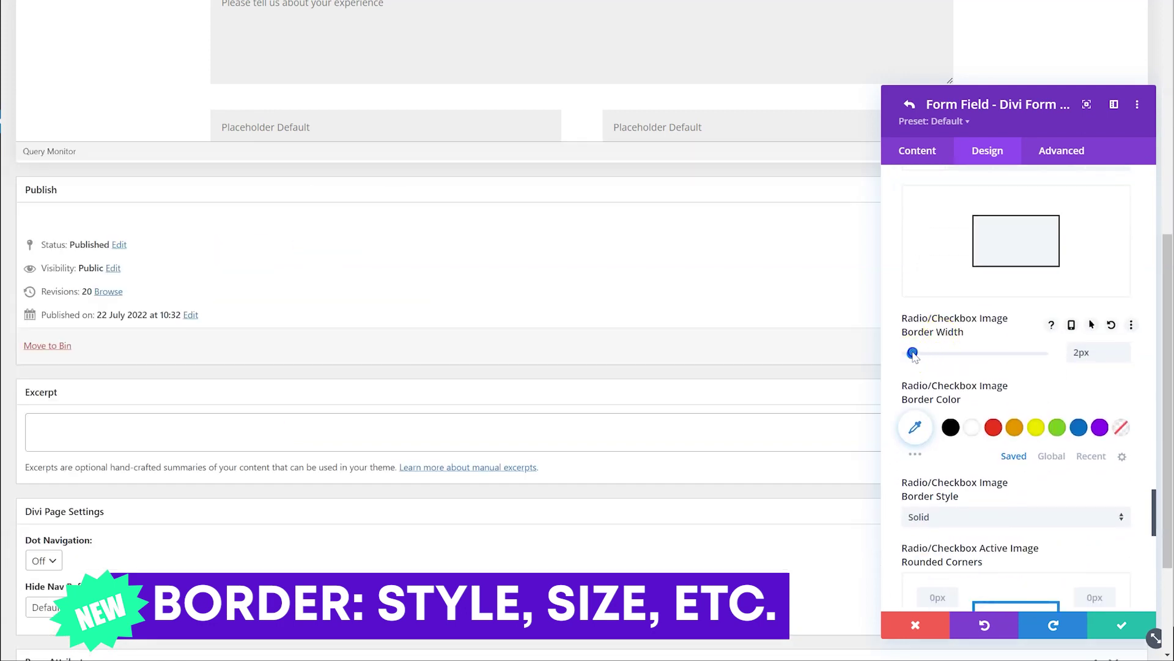
left_click(993, 428)
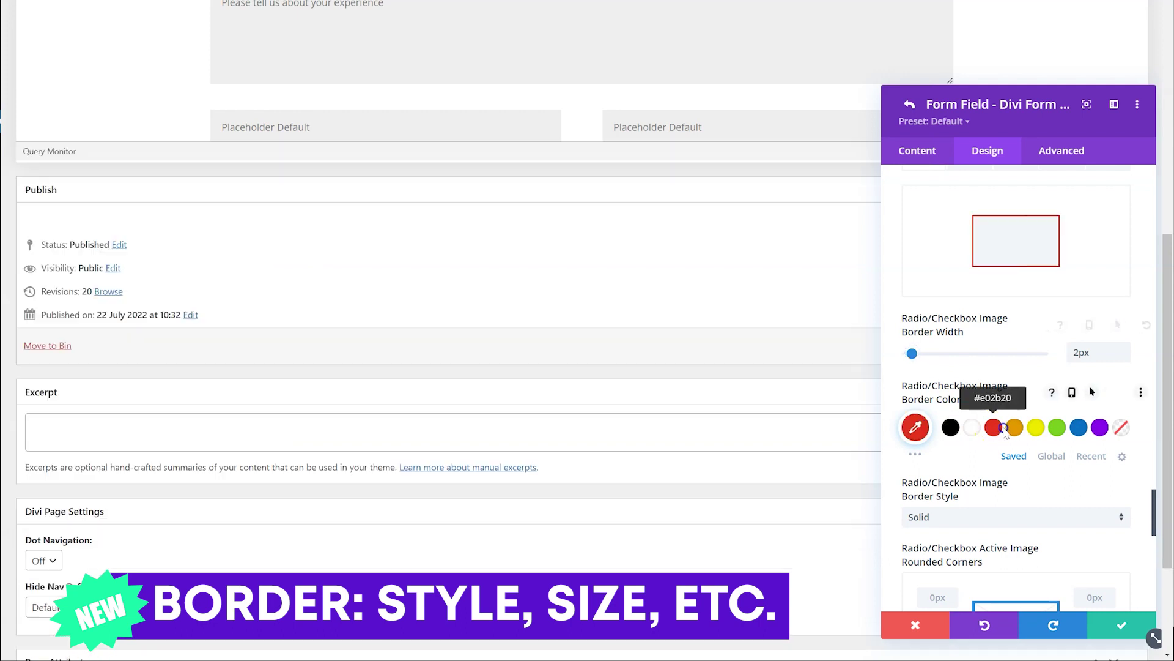
left_click(950, 428)
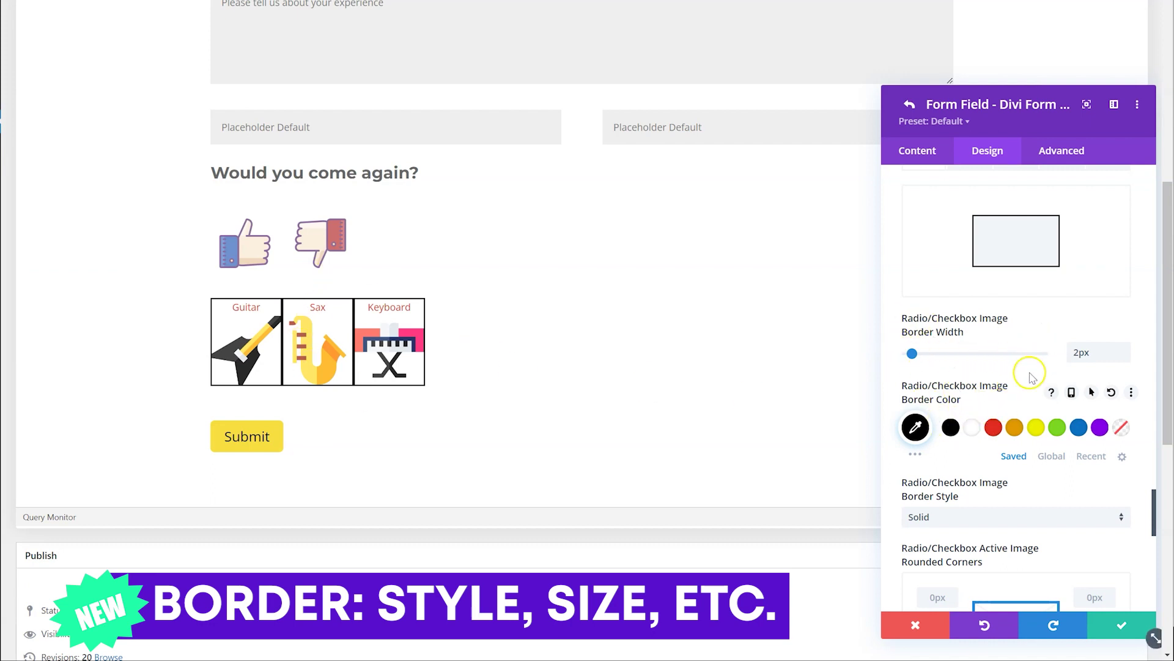
- Set the active image border to blue with a 2px width
scroll(1031, 376, "down", 3)
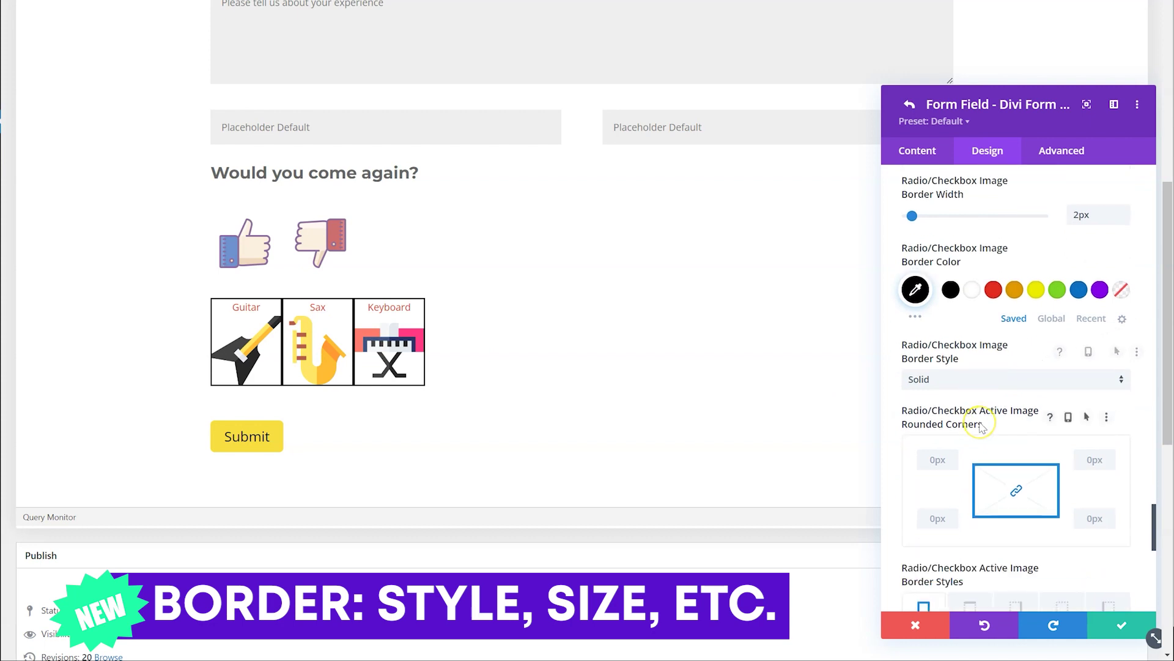
scroll(981, 426, "down", 1)
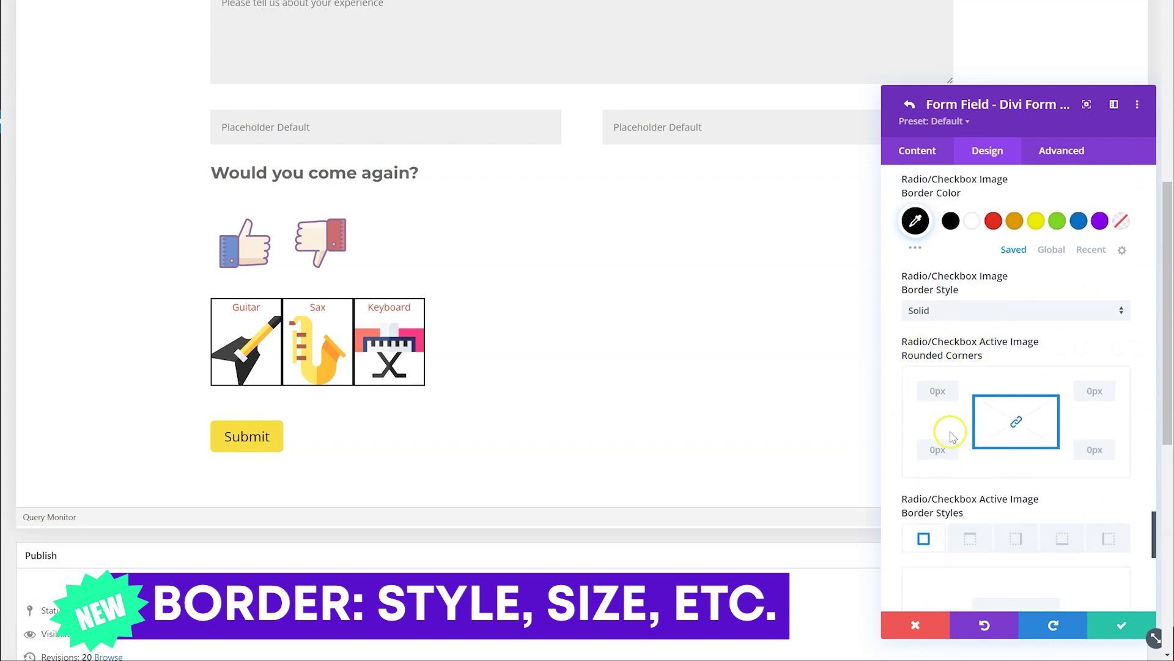
scroll(973, 437, "down", 5)
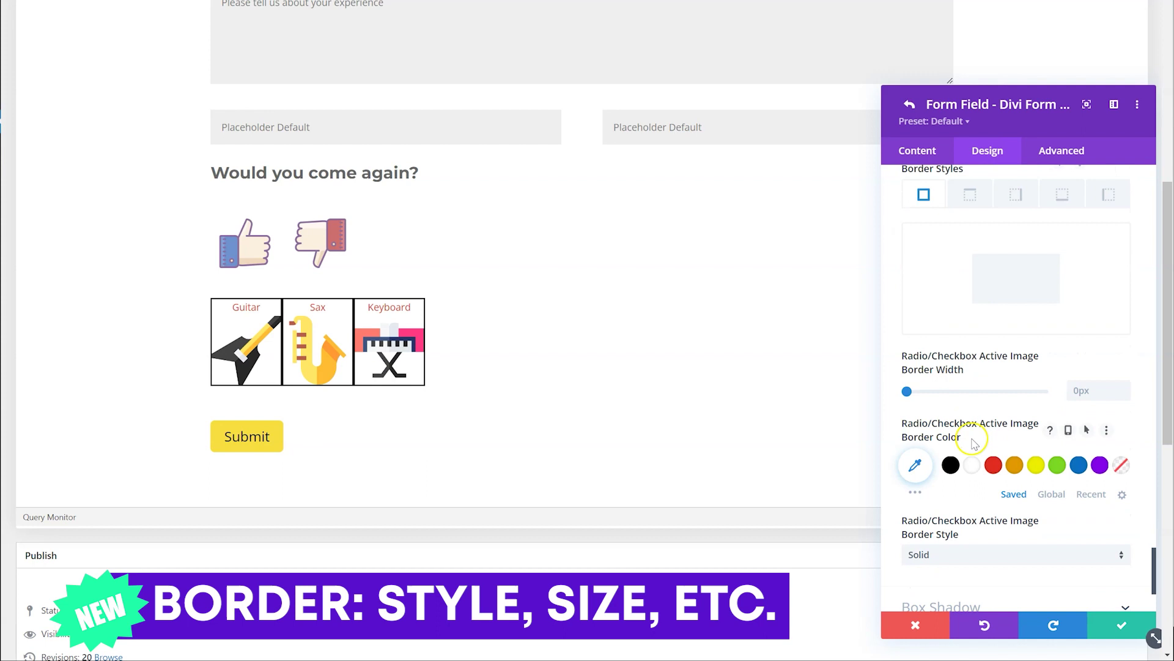
left_click(1079, 465)
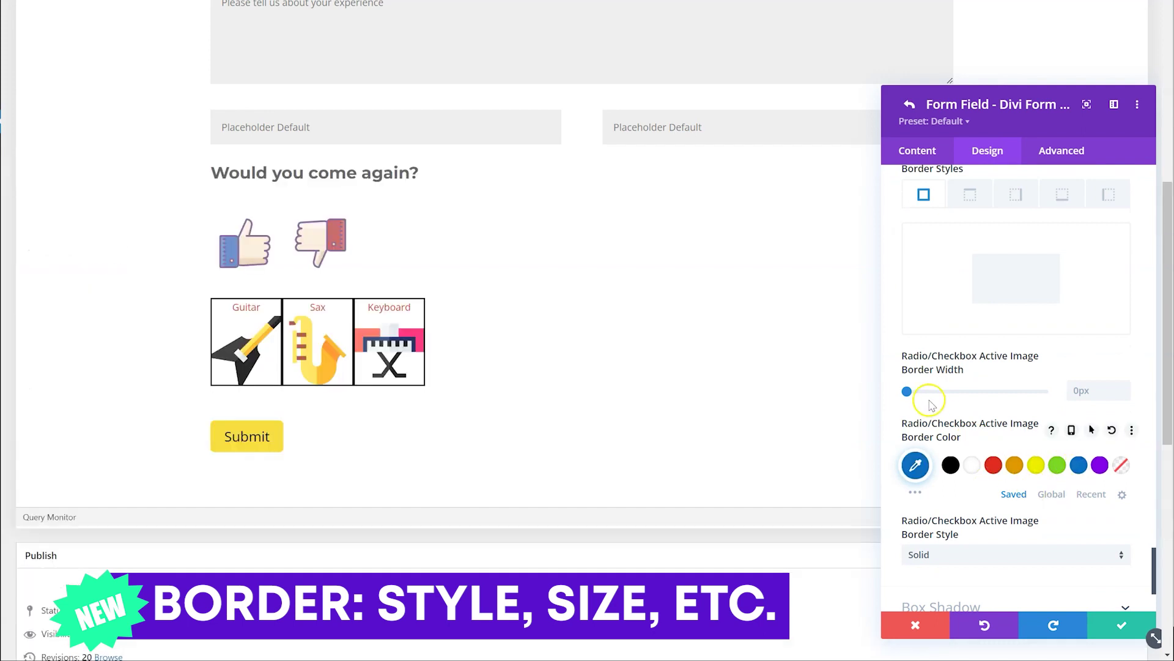
left_click(917, 396)
left_click_drag(915, 394, 916, 395)
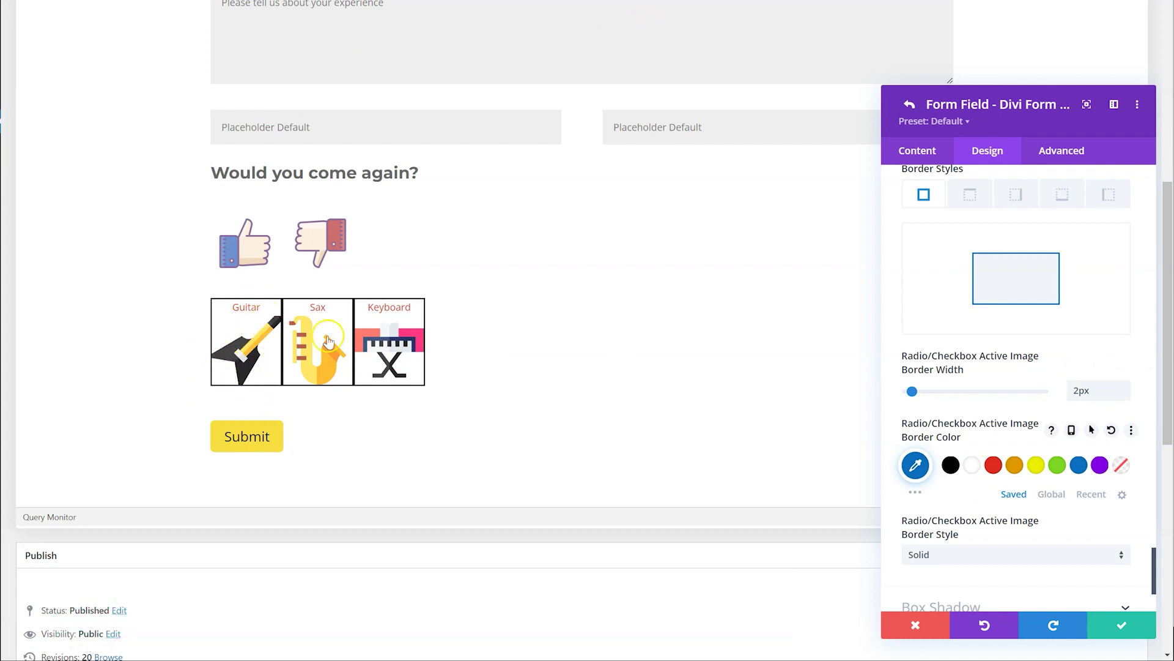
scroll(1001, 260, "up", 8)
scroll(985, 336, "up", 10)
scroll(992, 363, "up", 10)
scroll(995, 371, "up", 4)
scroll(996, 375, "down", 4)
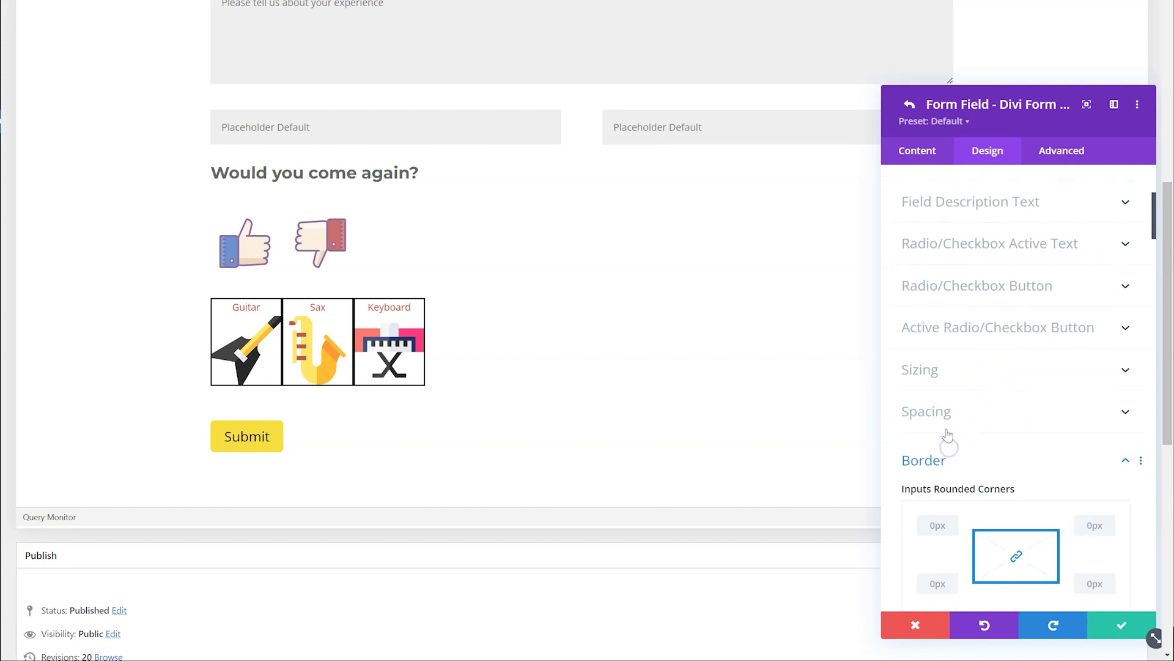
left_click(948, 438)
left_click(965, 446)
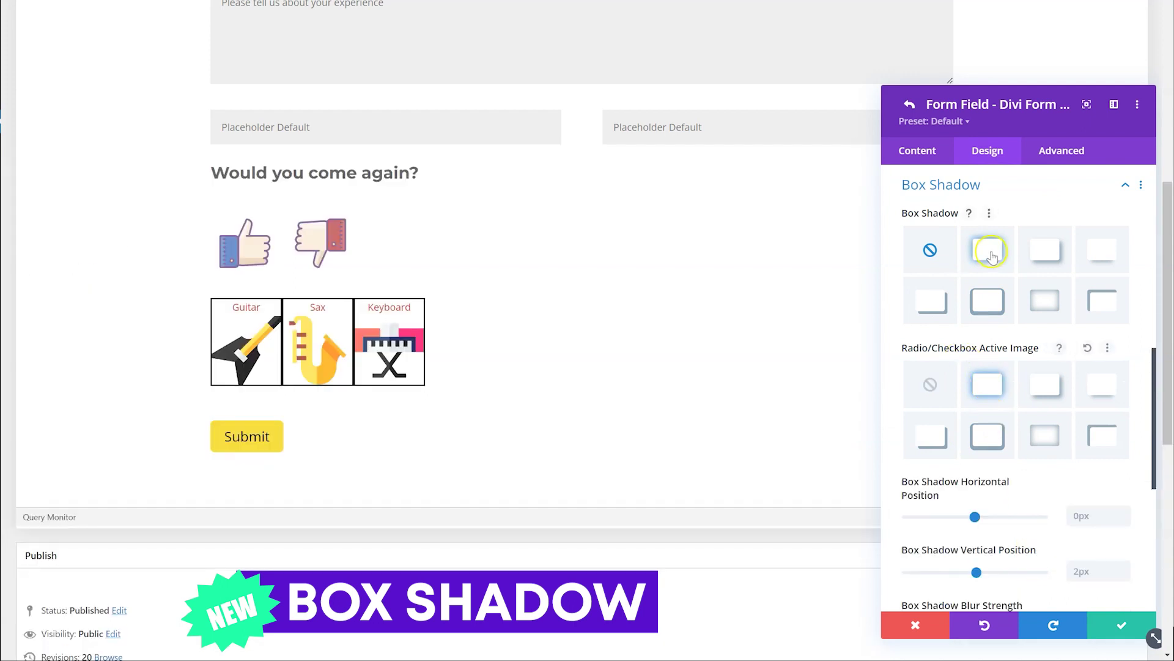
left_click(987, 313)
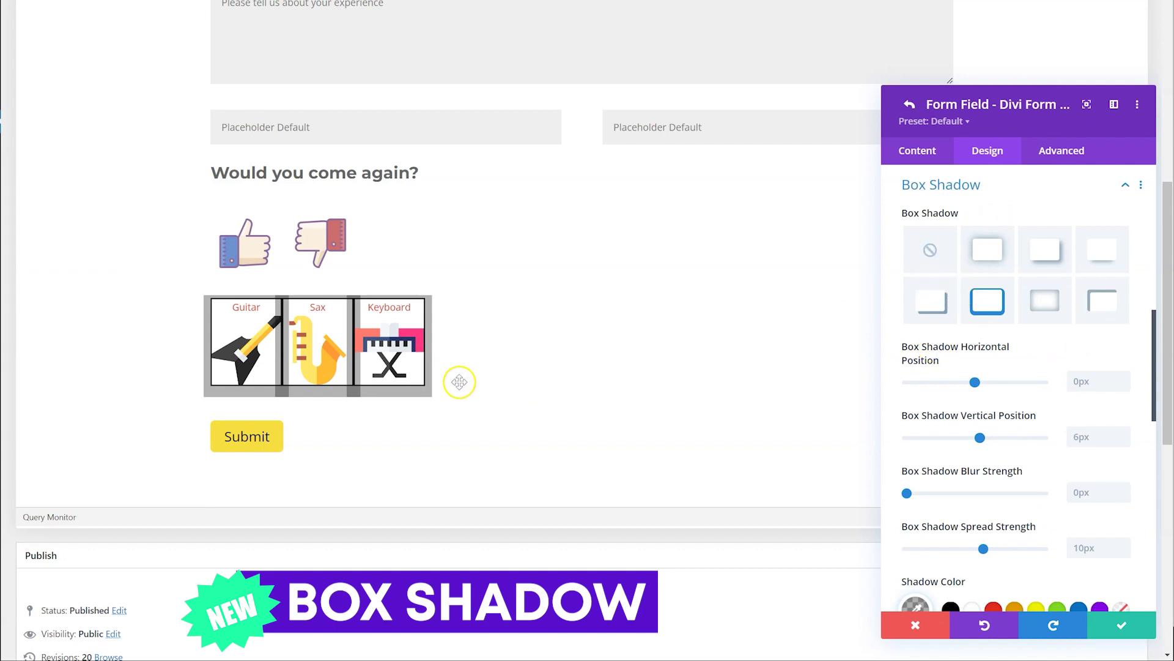
left_click(930, 235)
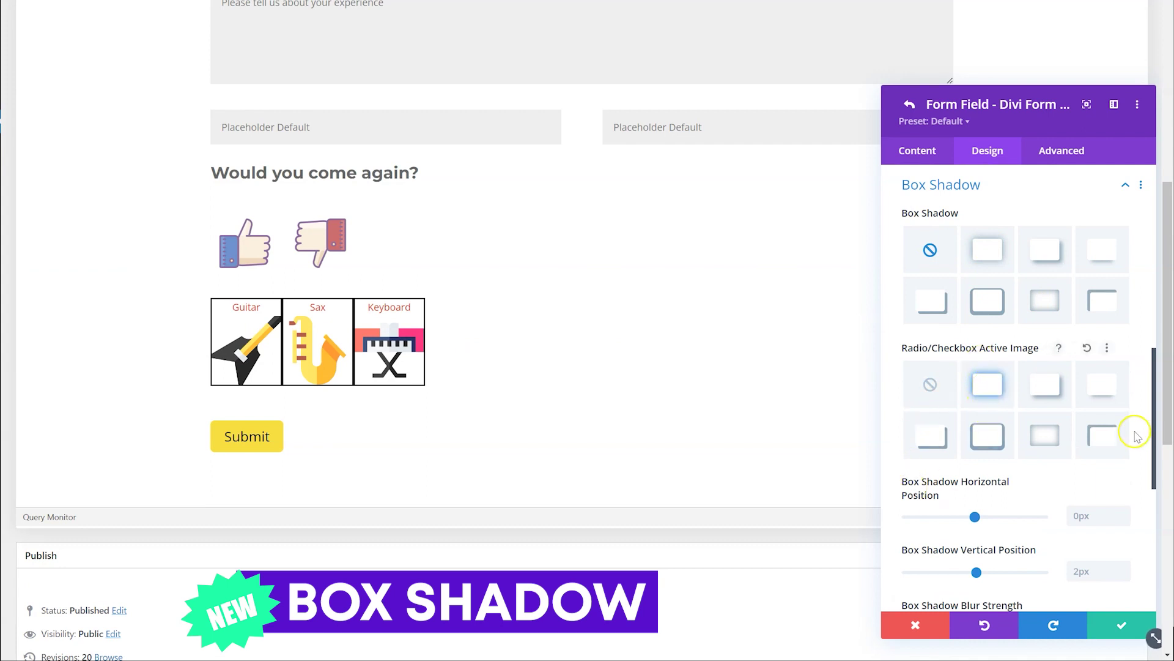
left_click(973, 180)
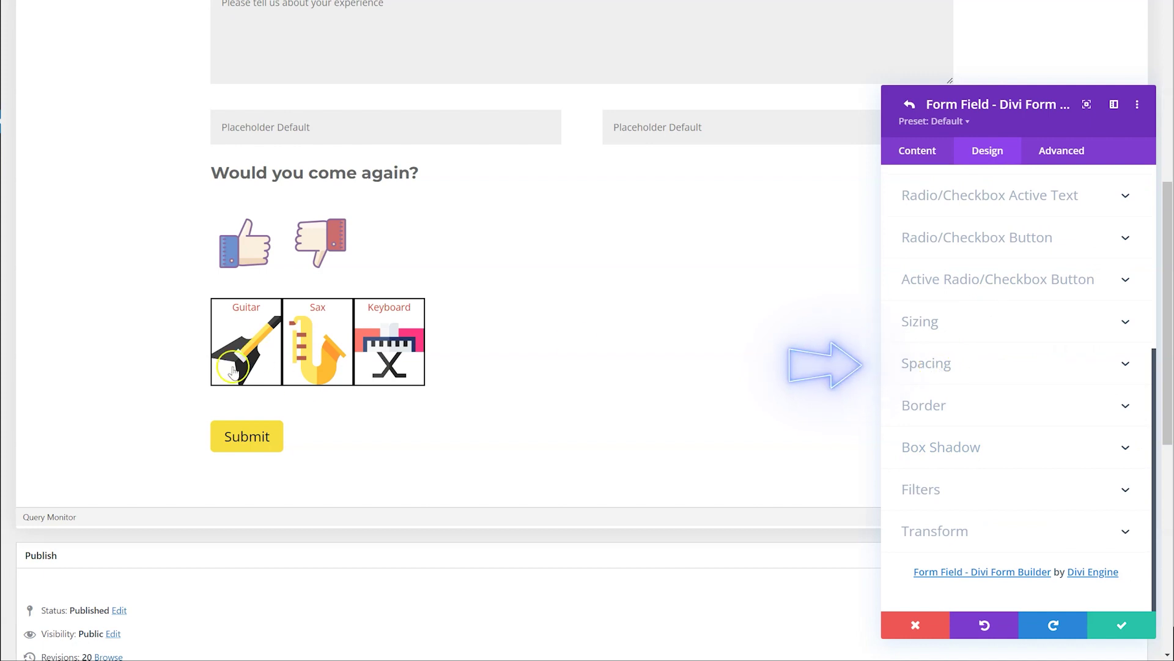
- Give the instrument radio options 10px padding on all four sides
left_click(1065, 351)
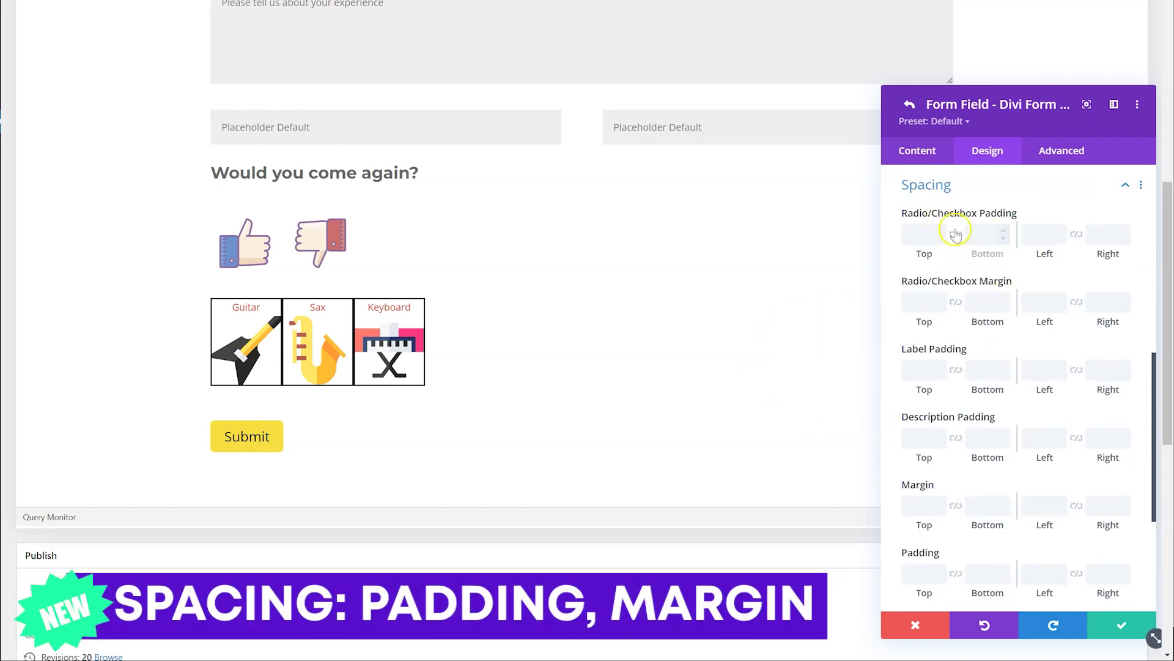
left_click(982, 240)
type("10")
left_click(1057, 237)
type("10")
left_click(1114, 235)
type("10")
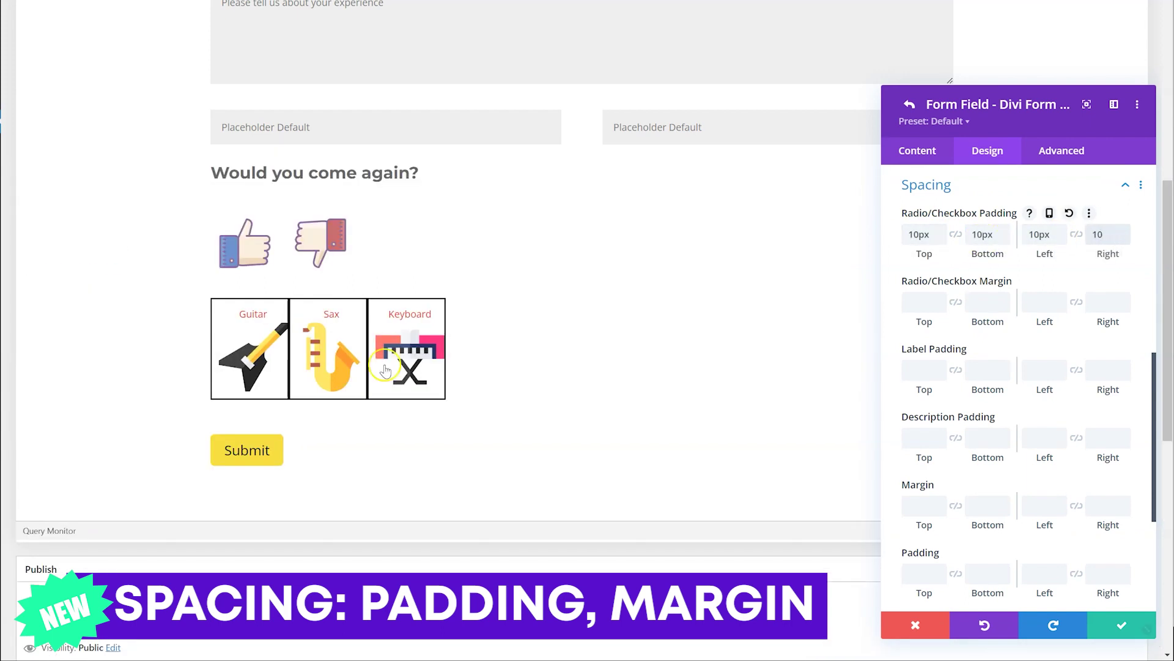
left_click(361, 307)
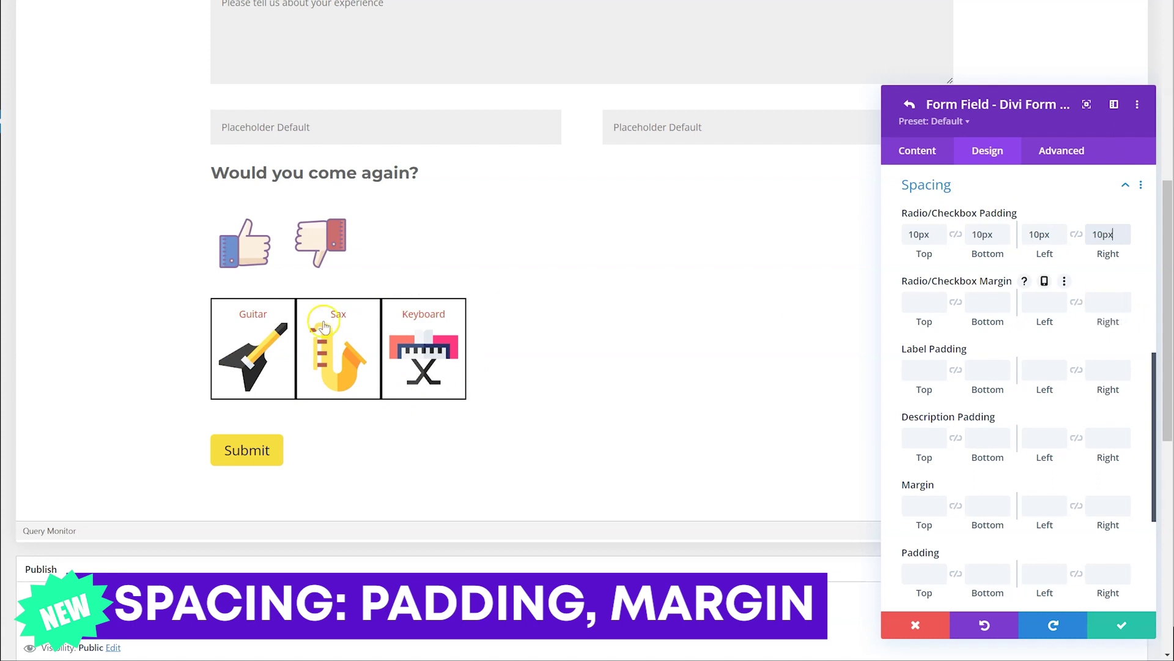
- Set the options' right margin to 20px and return to the form settings
left_click(1102, 303)
type("20")
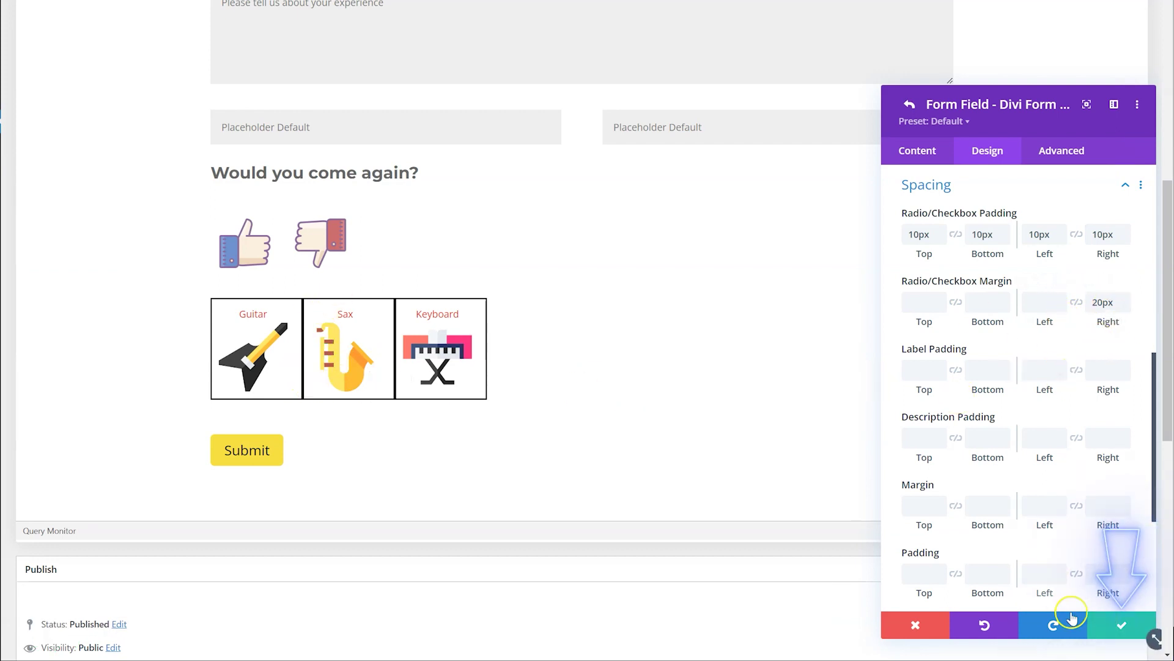
left_click(1121, 630)
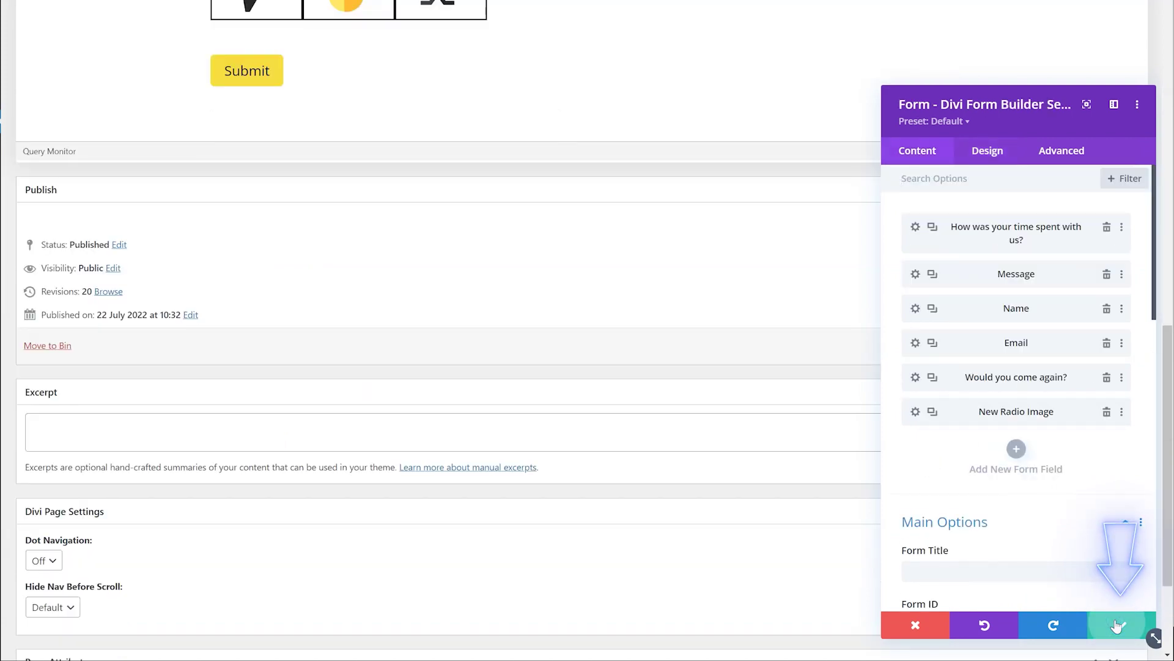
- Save the form module, update the page, and reload the live survey page
left_click(1085, 548)
left_click(1122, 625)
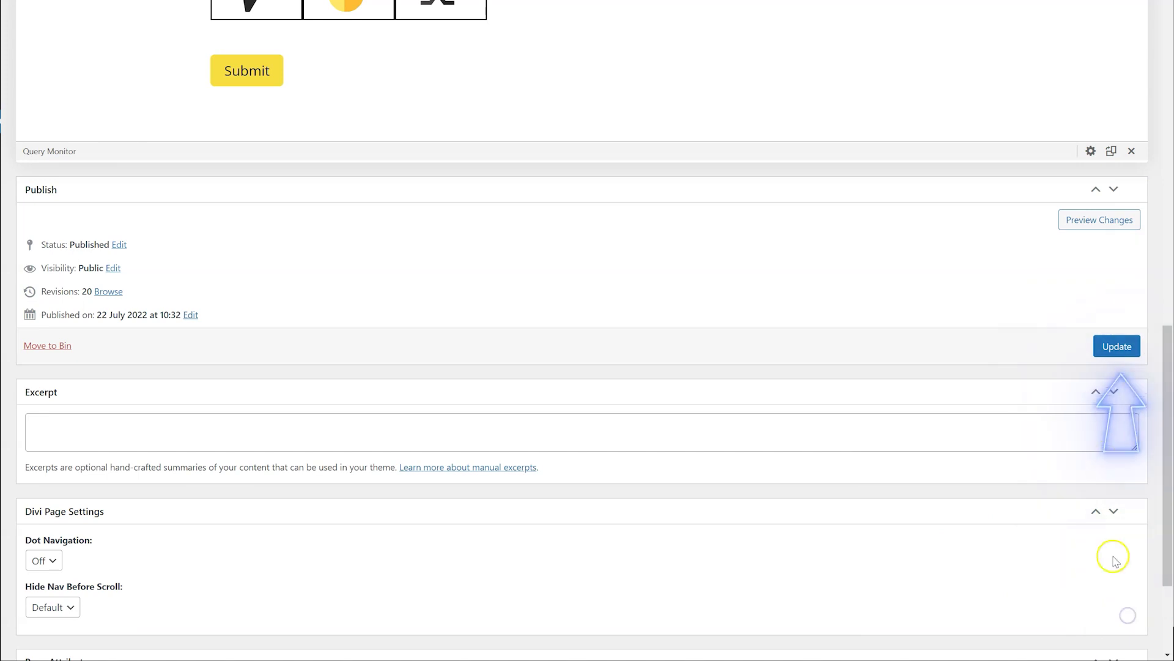
left_click(1117, 347)
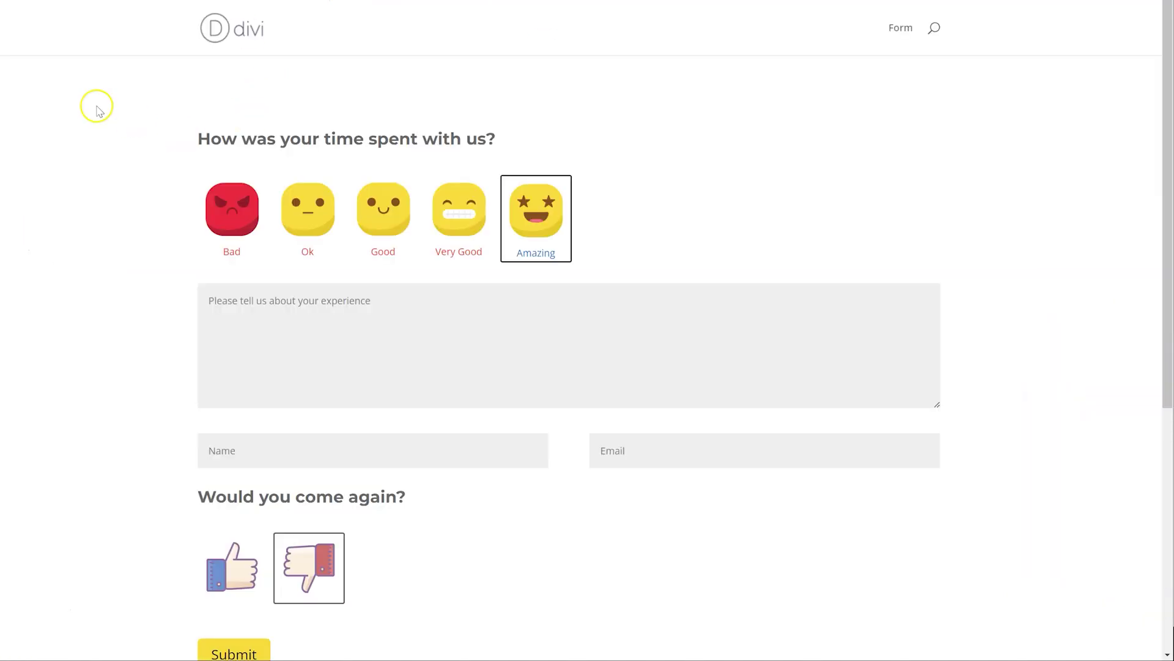
right_click(98, 109)
left_click(148, 142)
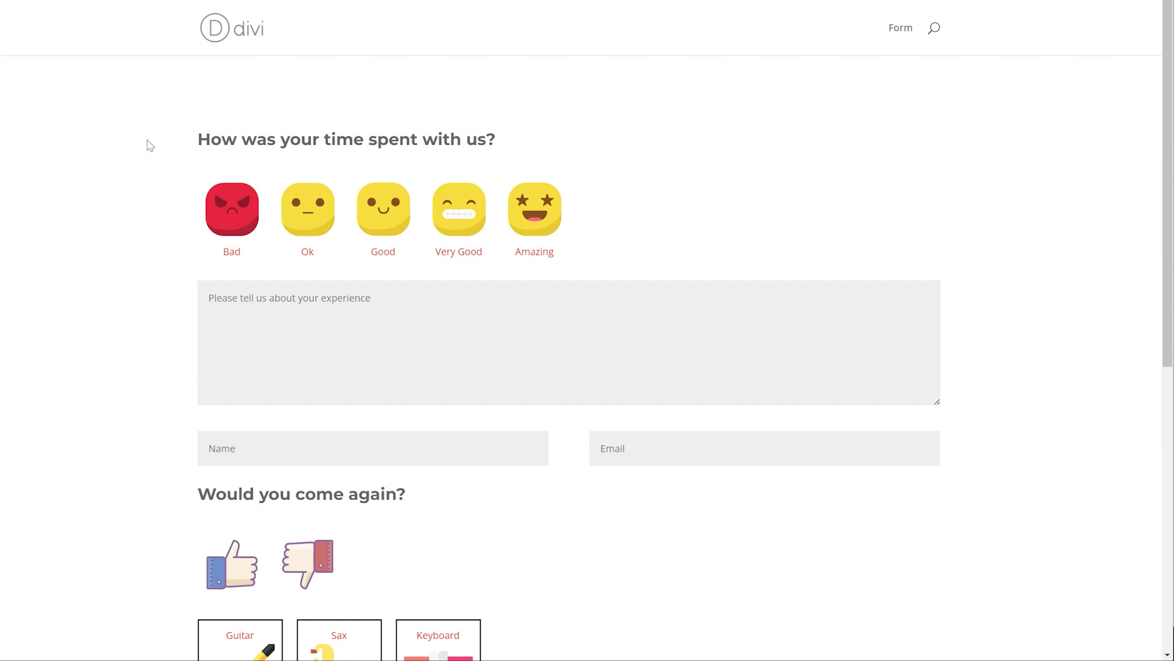
- Select Guitar, Sax, then Keyboard on the live form to check the blue selected borders
scroll(232, 215, "down", 5)
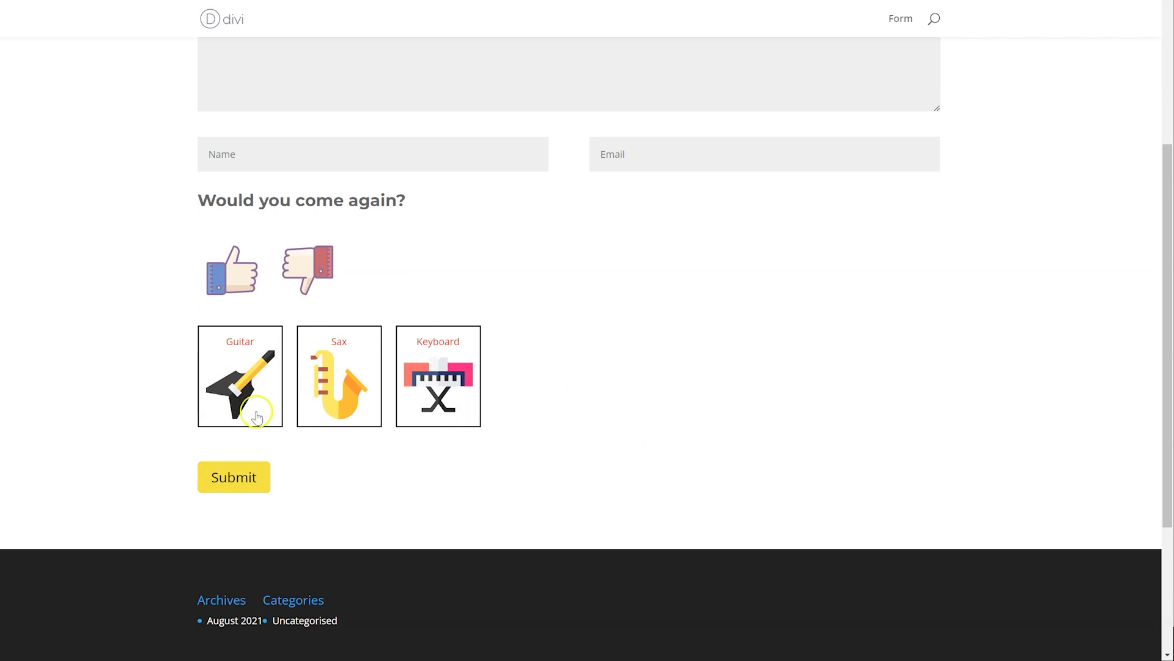
left_click(250, 407)
left_click(328, 375)
left_click(446, 415)
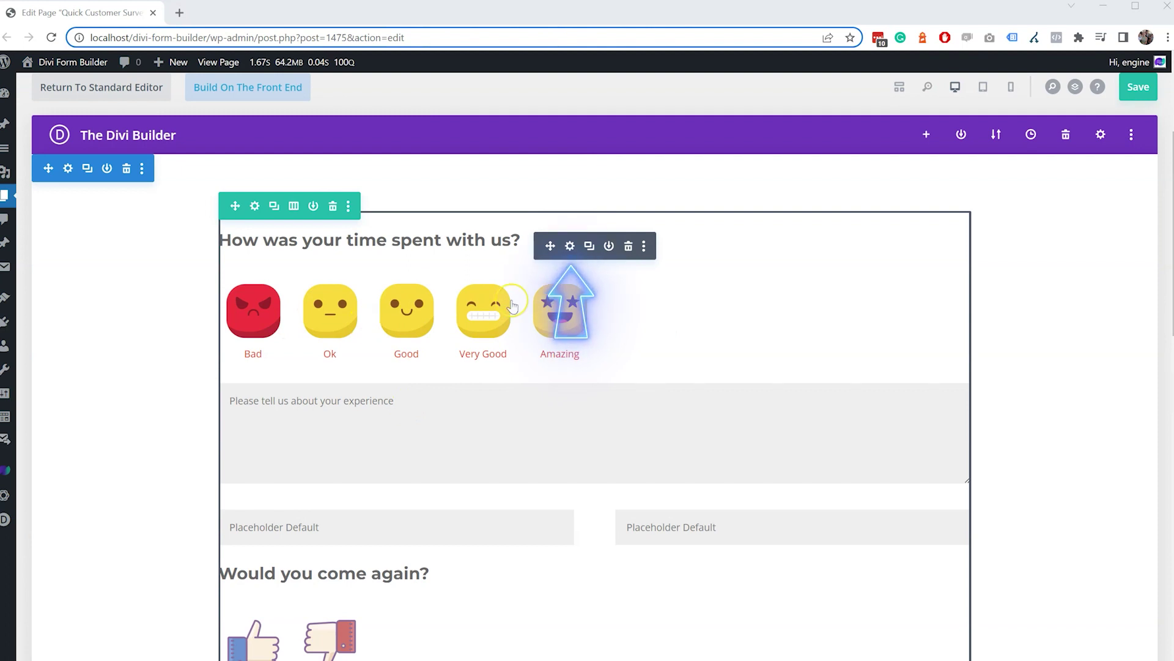
- Preselect Ok as the default answer in the time-spent emoji rating field
left_click(570, 246)
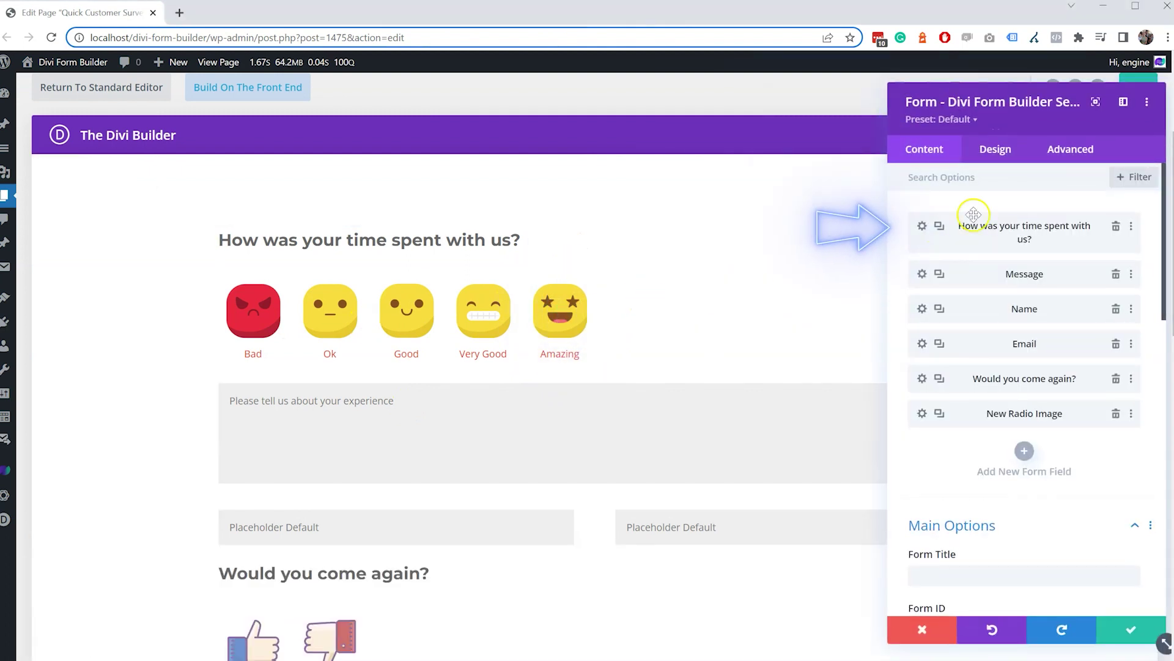
left_click(922, 229)
scroll(964, 425, "down", 3)
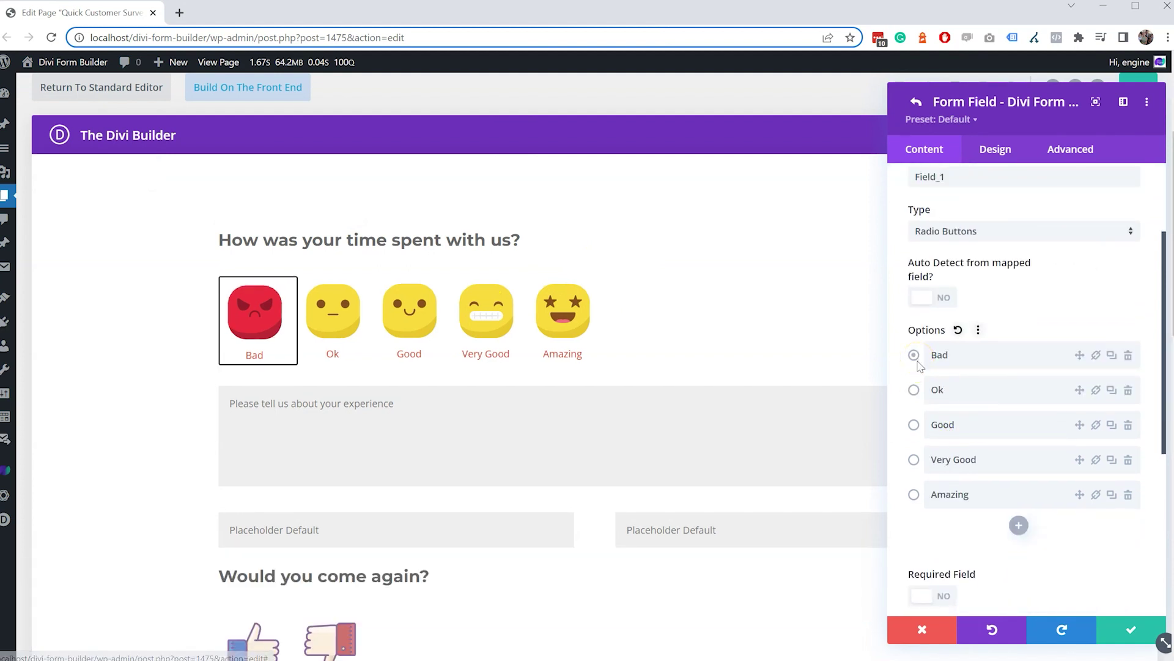
left_click(914, 390)
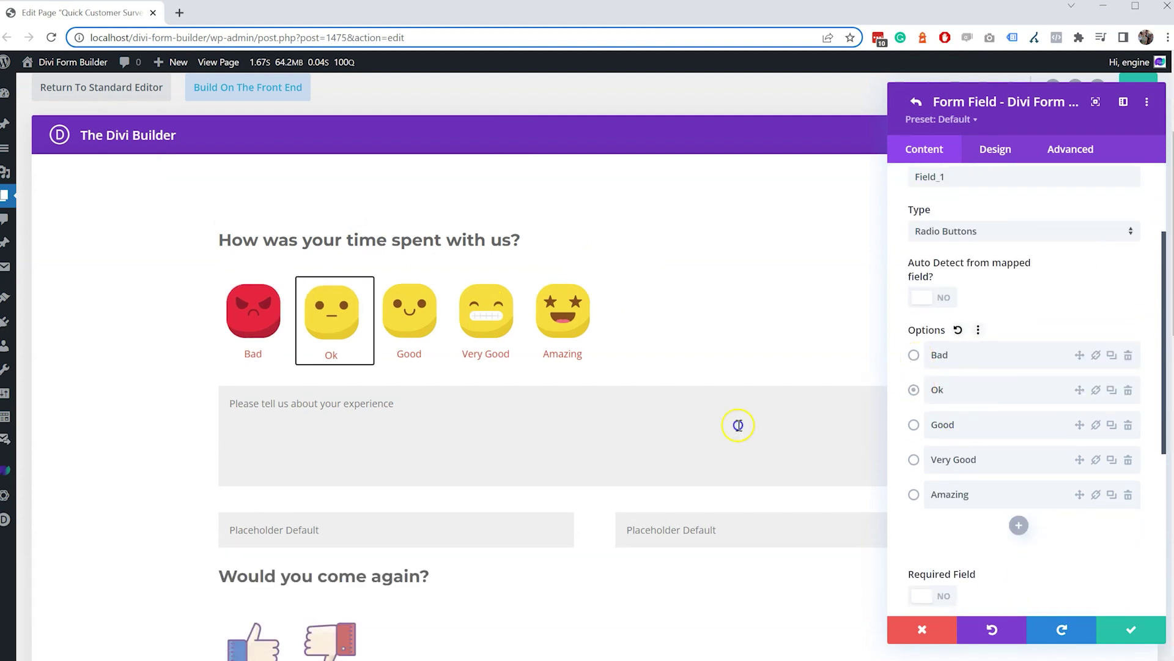
scroll(616, 467, "down", 5)
scroll(837, 440, "up", 3)
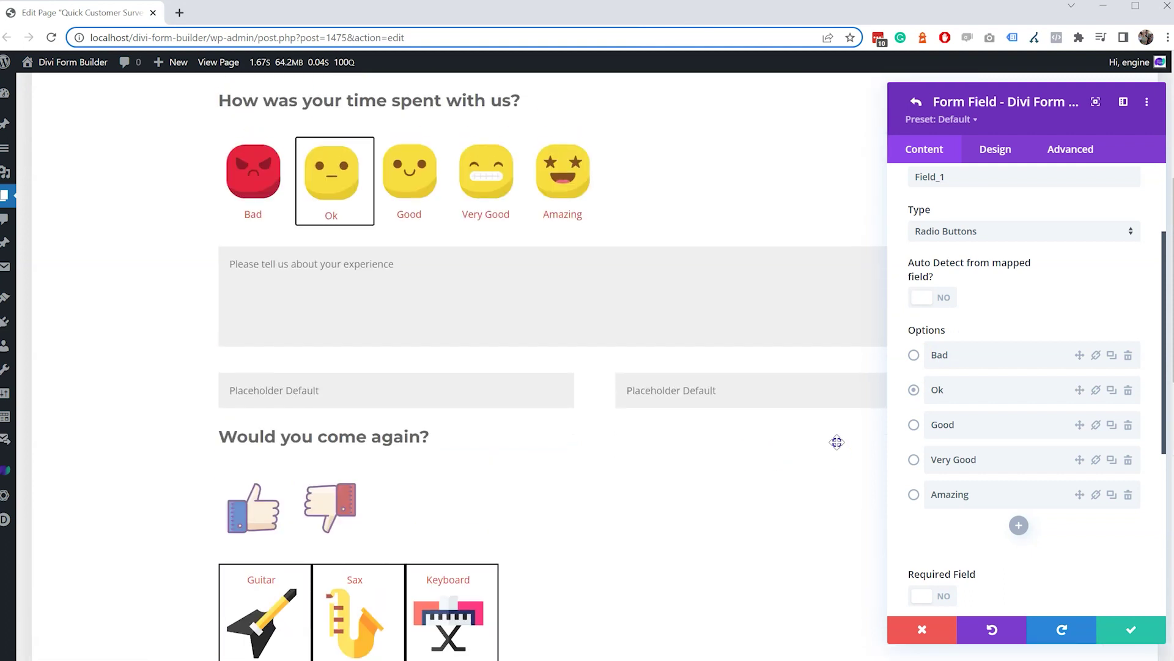
scroll(837, 441, "up", 1)
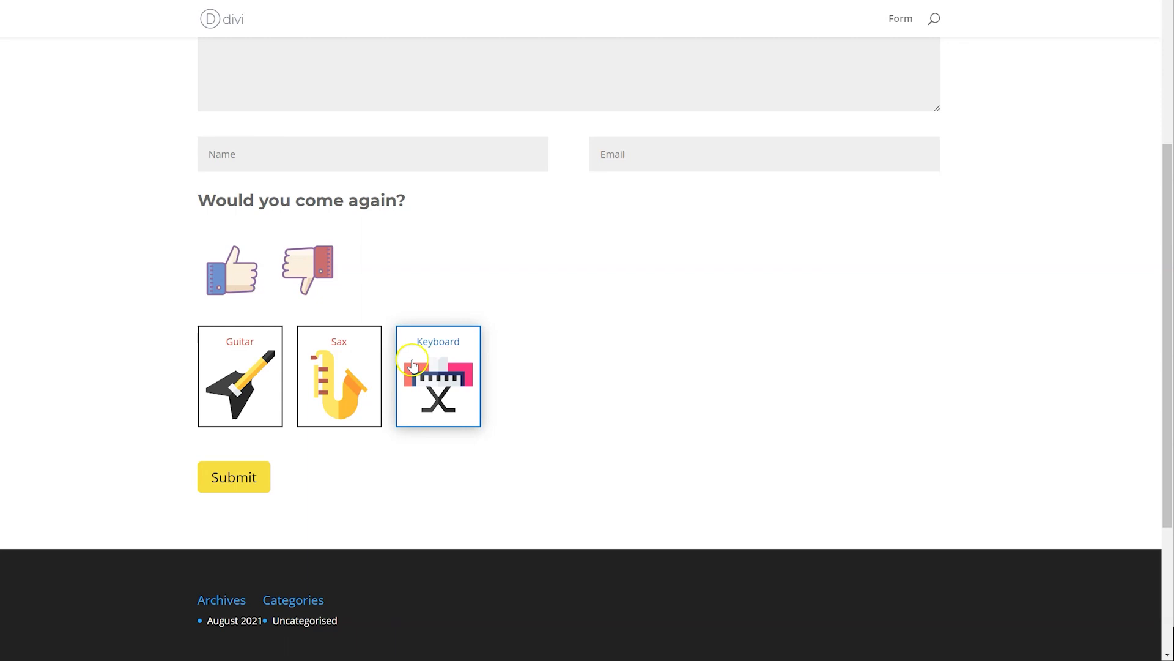
- Choose Sax on the live form and review its blue border against the black-bordered options
left_click(354, 389)
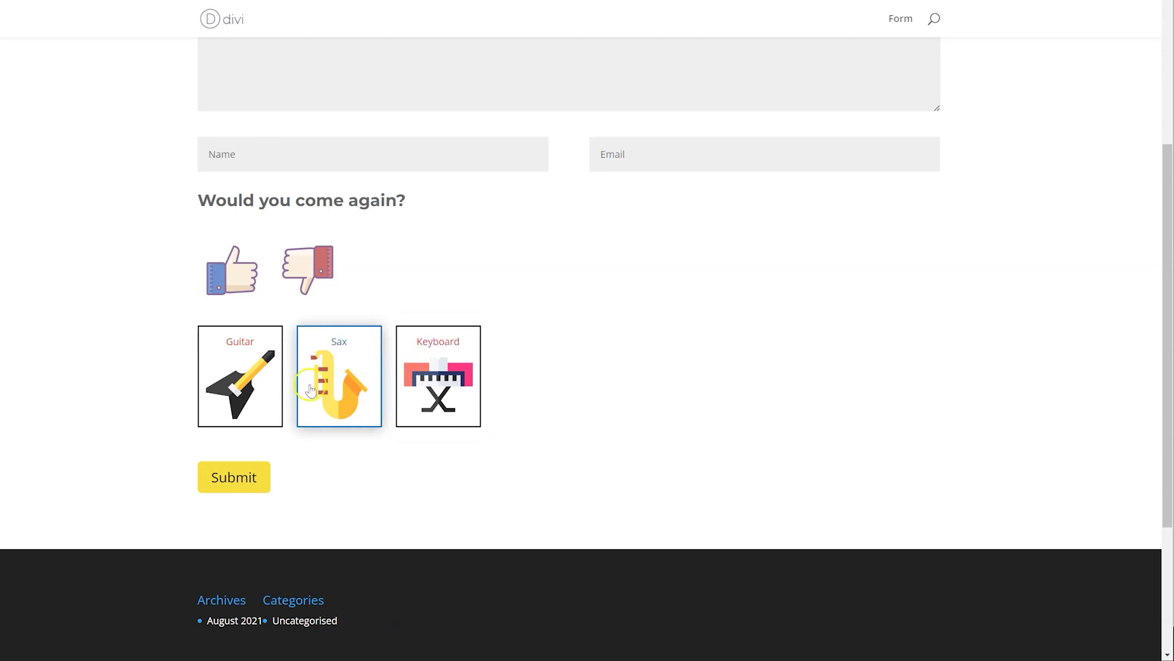
scroll(315, 398, "up", 3)
scroll(316, 398, "down", 2)
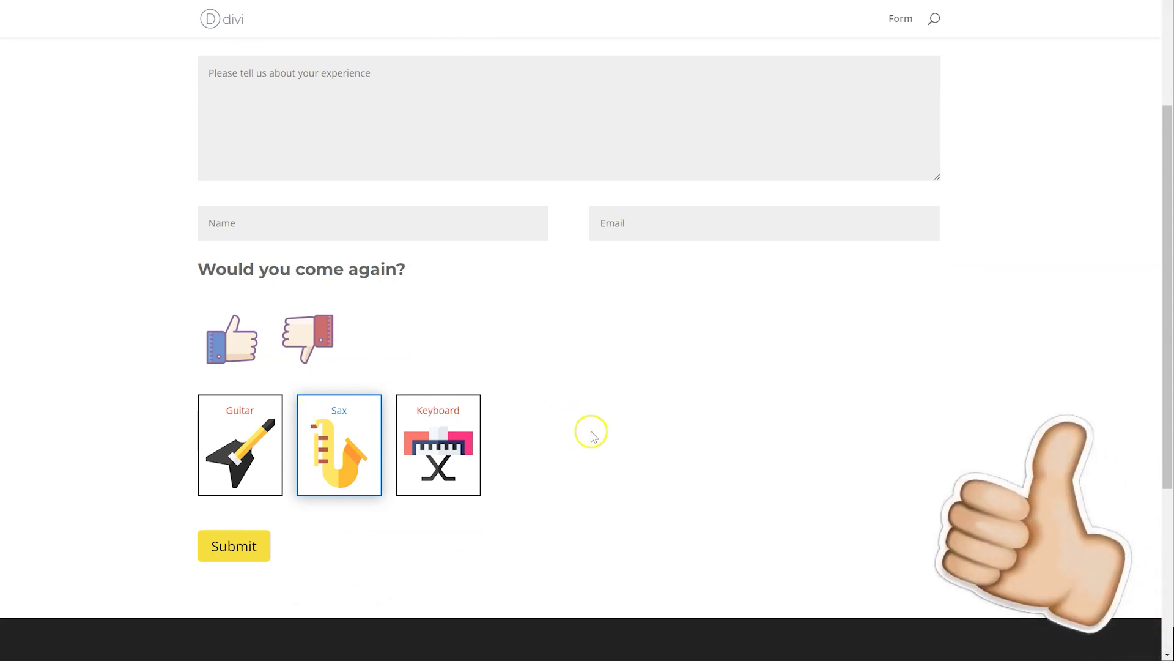
scroll(343, 506, "up", 3)
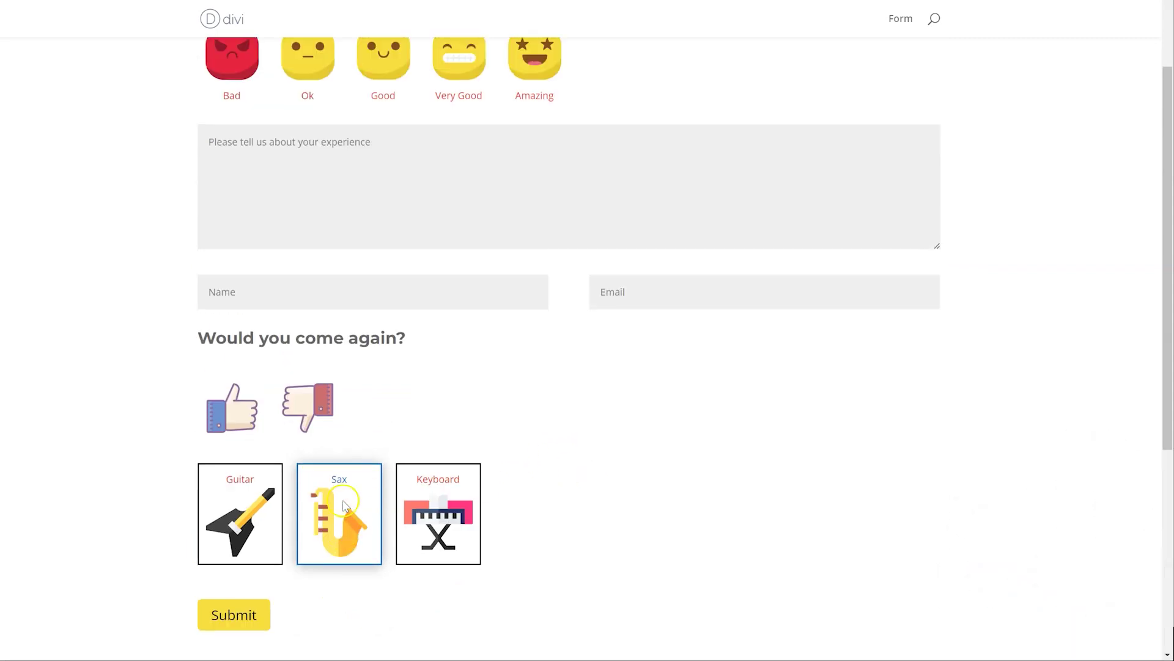